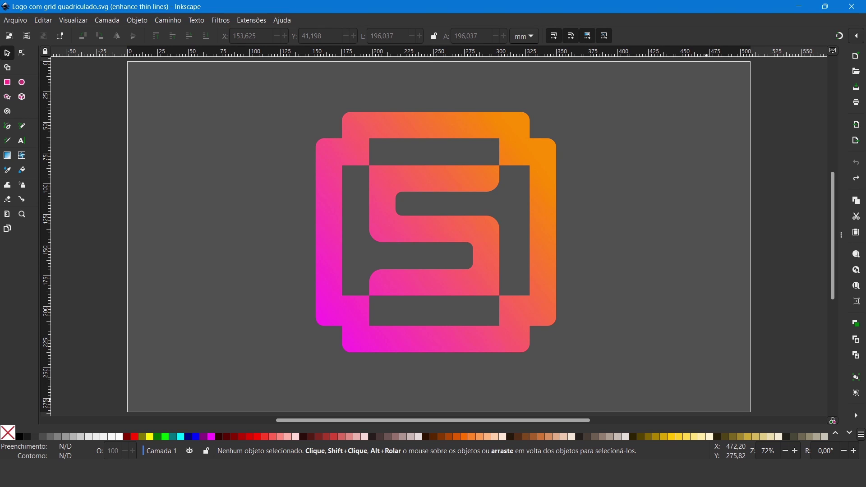
# - Compare the S logo with grid.png, delete and restore the logo, then start a new document
pyautogui.click(597, 421)
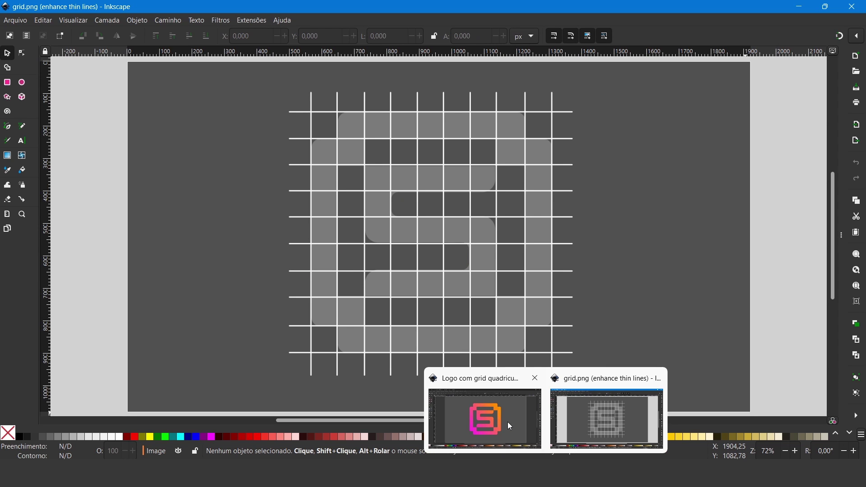
pyautogui.click(508, 426)
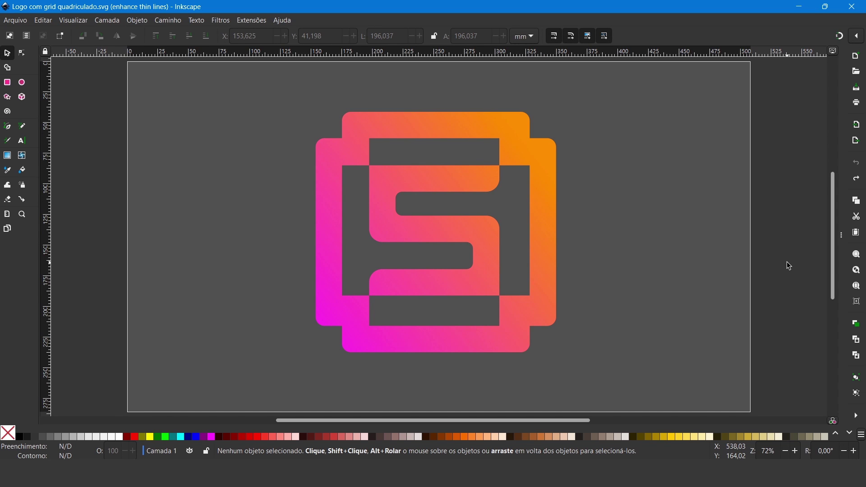
pyautogui.click(550, 312)
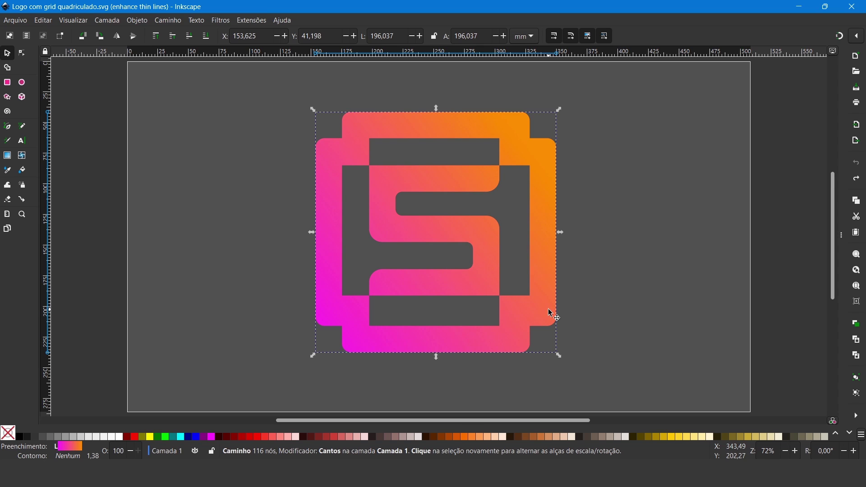
pyautogui.press('Delete')
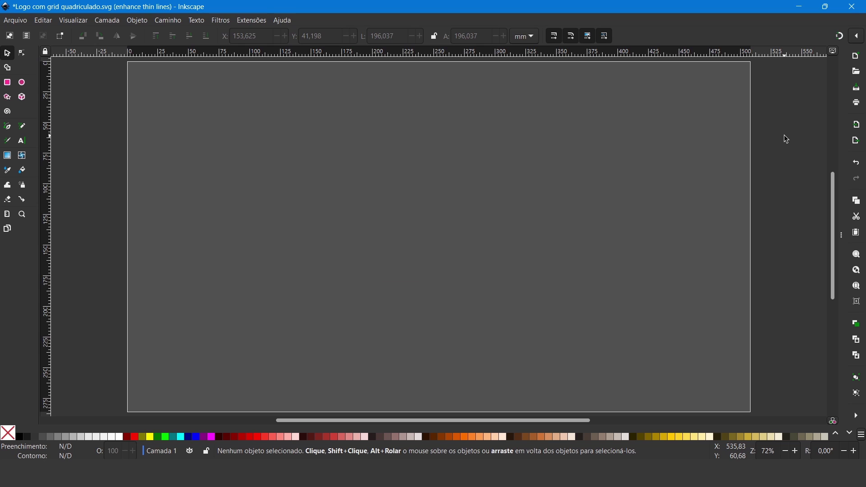
pyautogui.hotkey('ctrl', 'z')
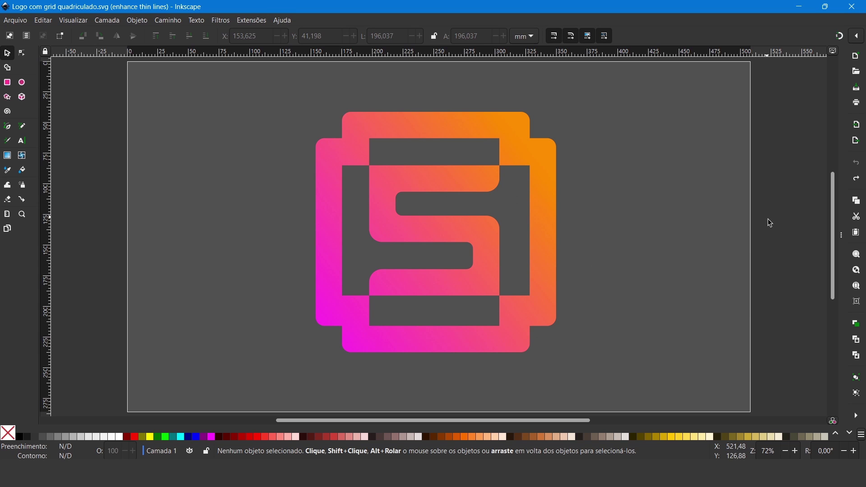
pyautogui.click(21, 20)
pyautogui.click(26, 36)
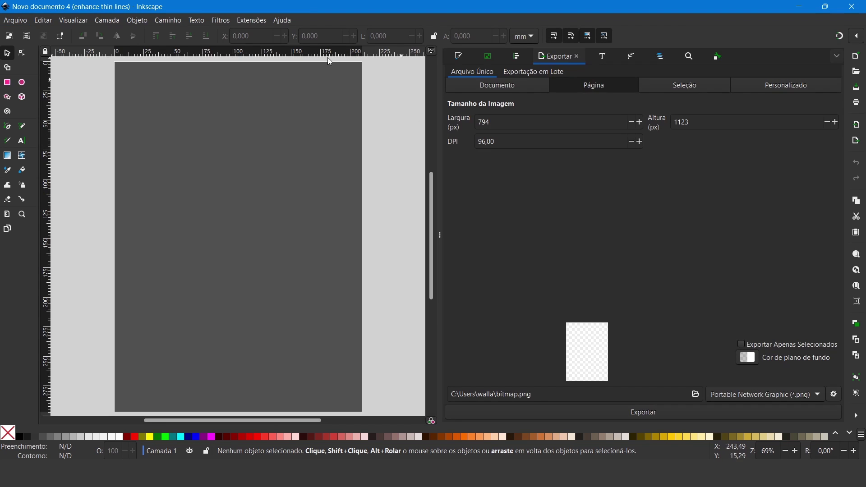
# - Set the page size to 1920 × 1080 px in Document Properties
pyautogui.click(16, 21)
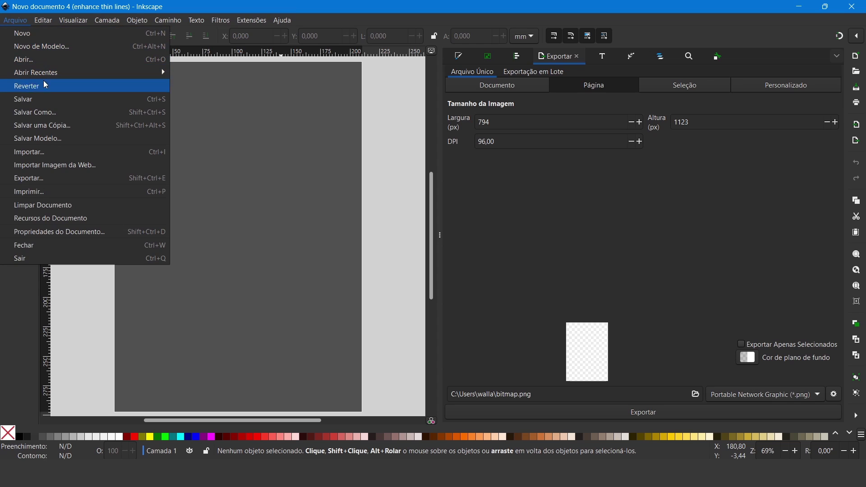
pyautogui.click(76, 232)
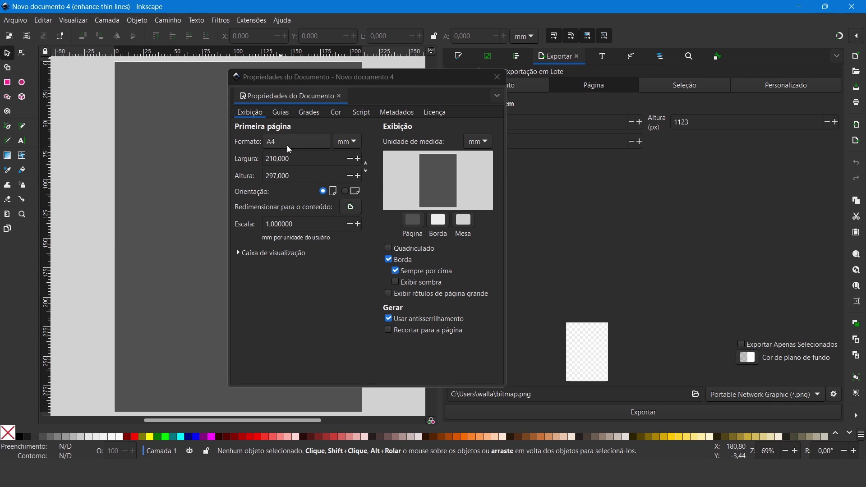
pyautogui.click(347, 142)
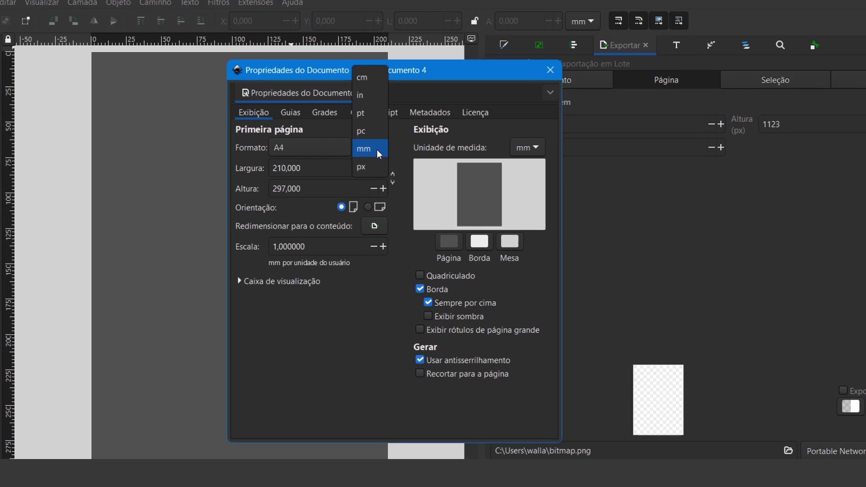
pyautogui.click(340, 156)
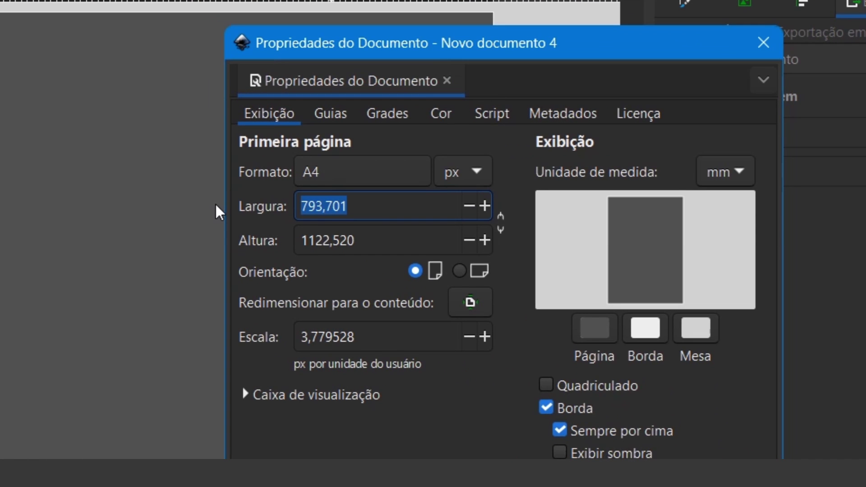
pyautogui.write('1920')
pyautogui.moveTo(375, 240); pyautogui.dragTo(270, 235)
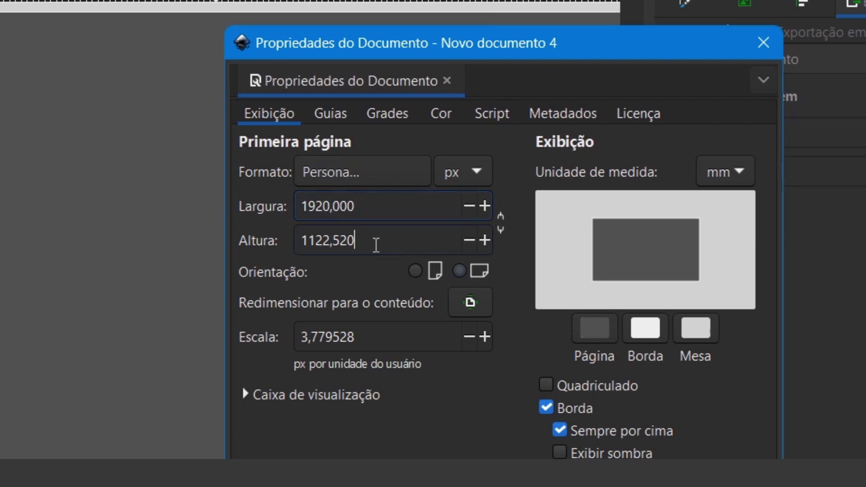
pyautogui.write('1080')
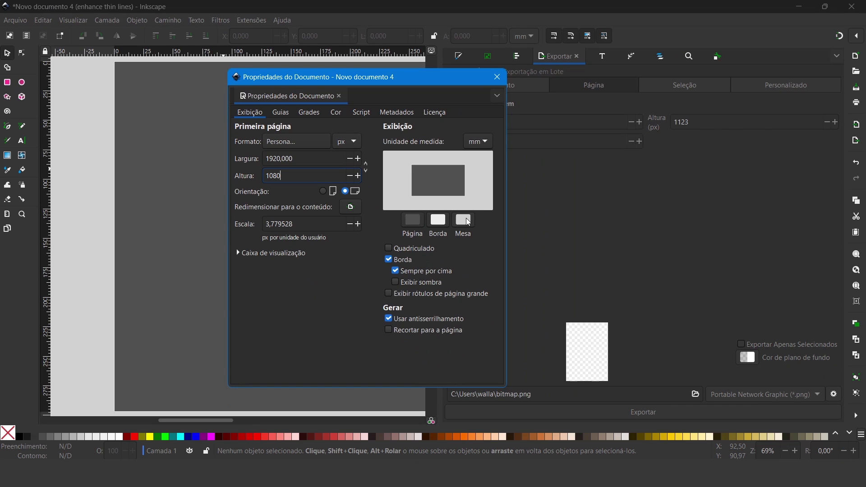
pyautogui.click(498, 78)
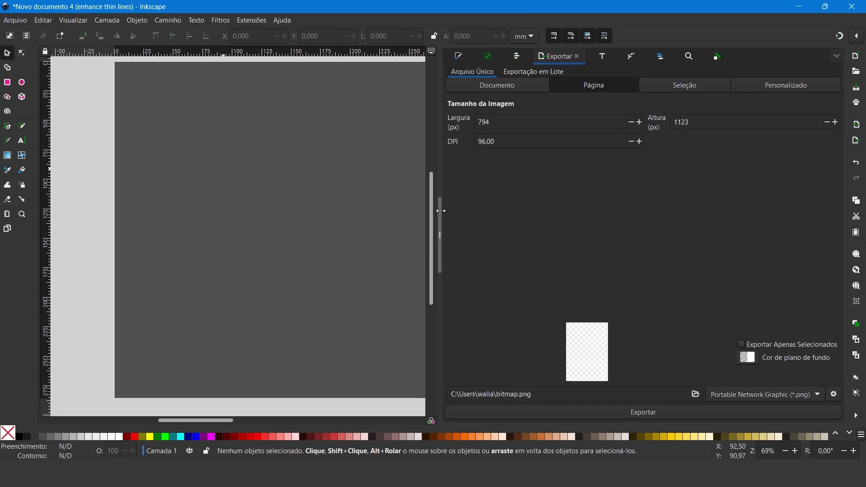
# - Widen the canvas area and fit the whole page in view
pyautogui.moveTo(443, 214); pyautogui.dragTo(595, 212)
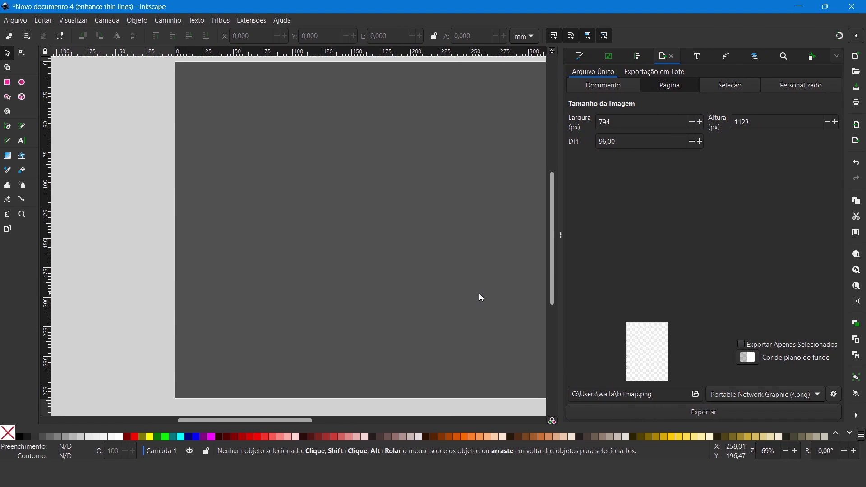
pyautogui.press('5')
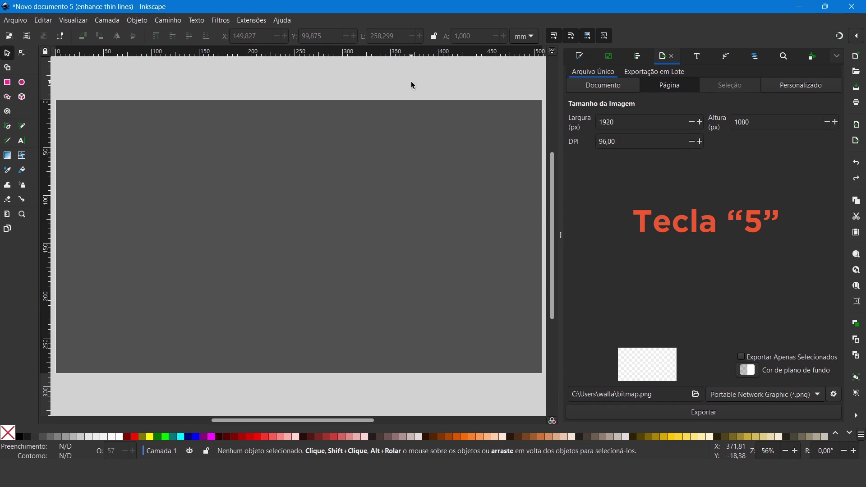
pyautogui.click(8, 126)
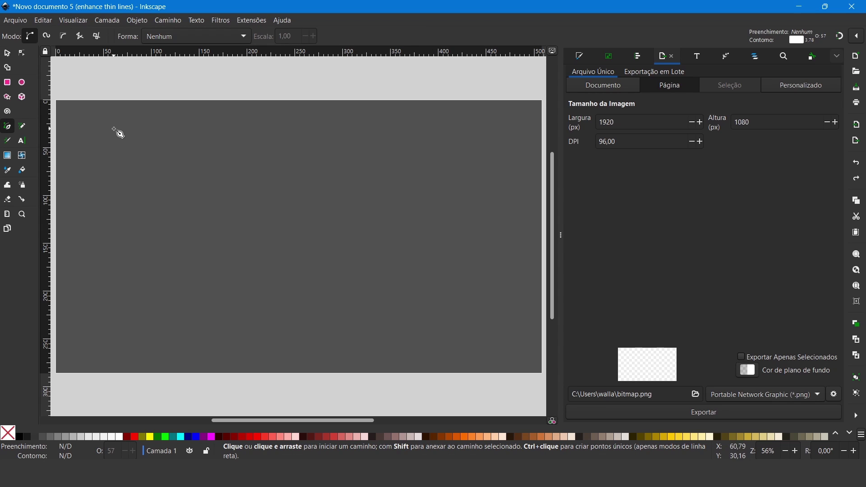
# - Draw a straight vertical line down the left part of the page with the Pen tool
pyautogui.click(147, 128)
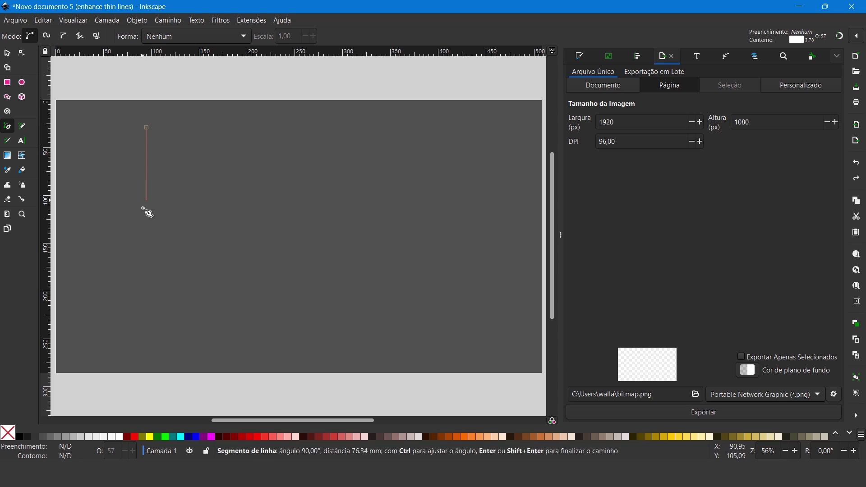
pyautogui.click(148, 329)
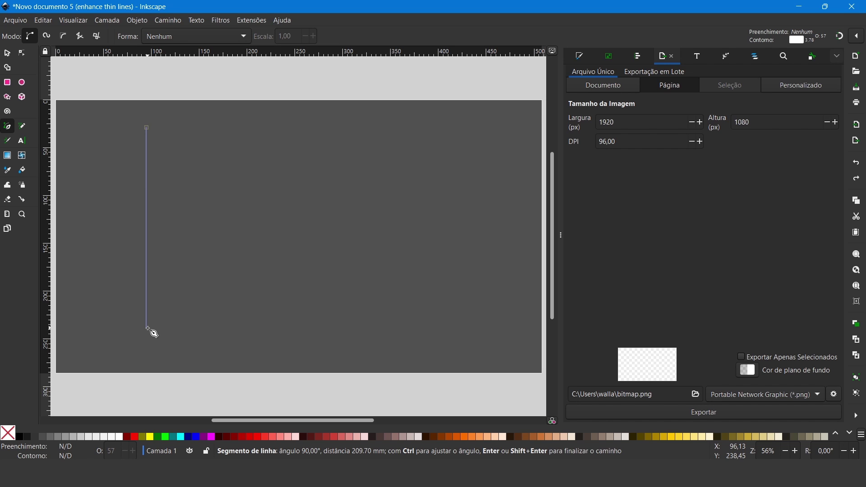
pyautogui.press('Return')
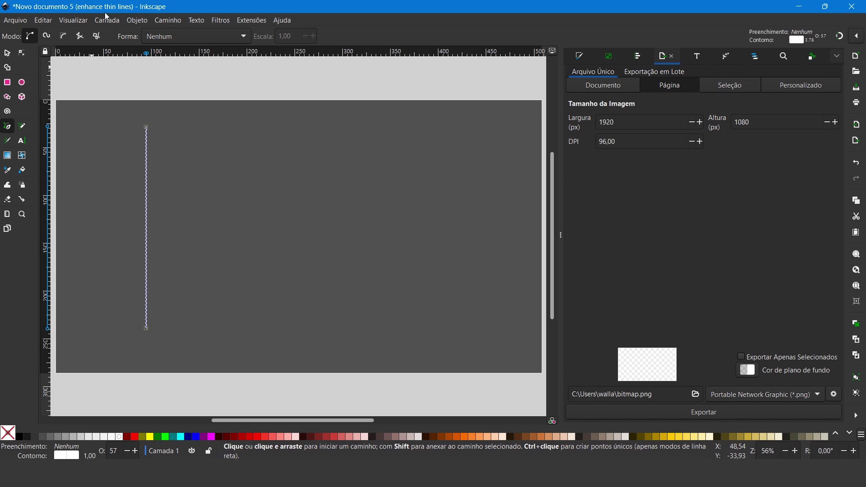
pyautogui.click(138, 20)
# - Give the line a flat, fully opaque stroke colour in Fill and Stroke
pyautogui.click(159, 48)
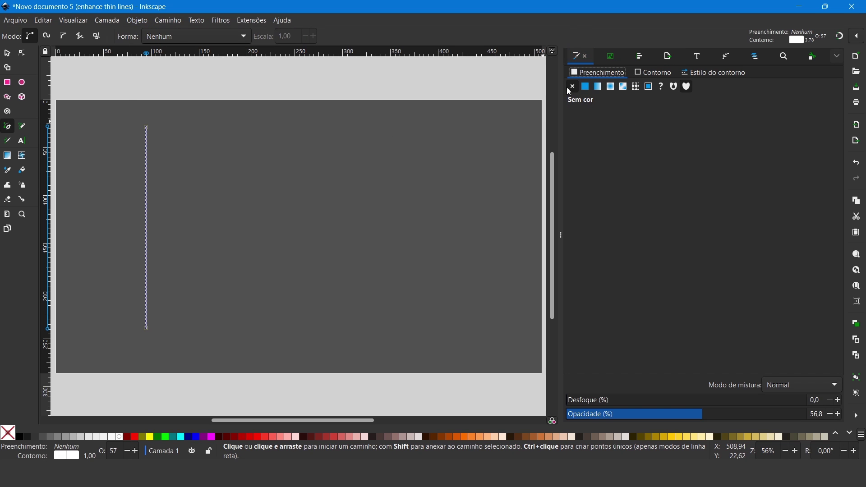
pyautogui.click(654, 72)
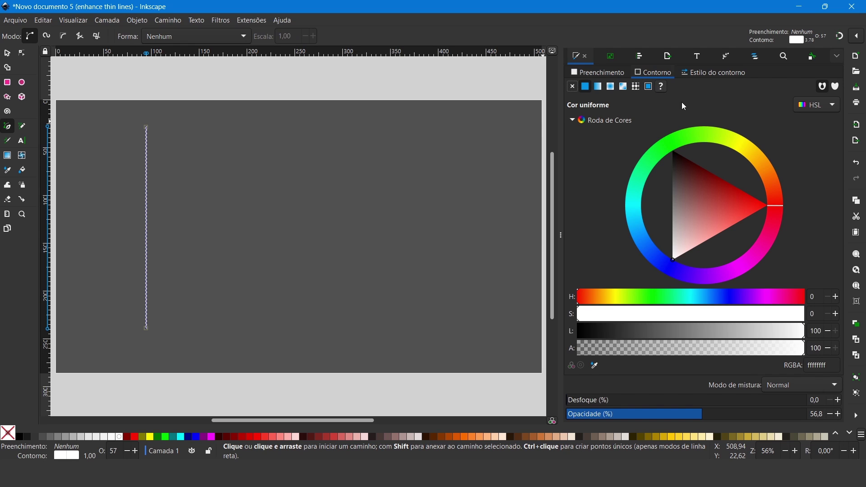
pyautogui.click(584, 90)
pyautogui.moveTo(686, 414); pyautogui.dragTo(815, 417)
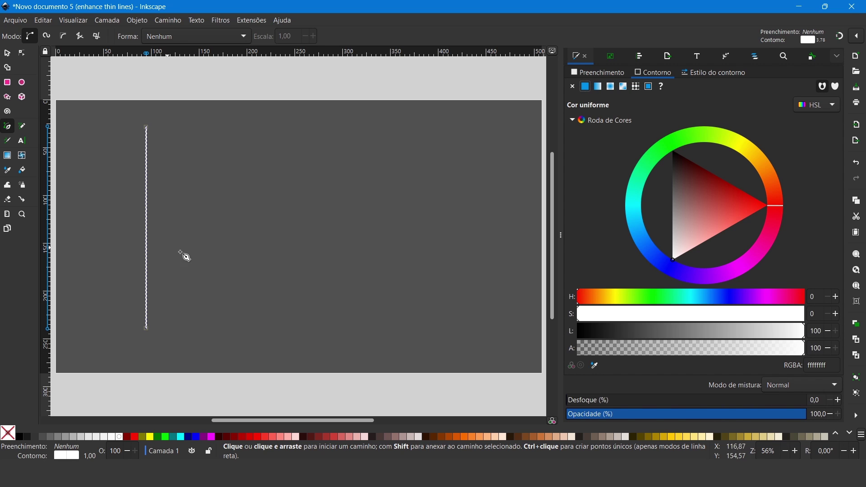
# - Set the line's stroke width to 0.5 mm, then reselect the line
pyautogui.click(697, 73)
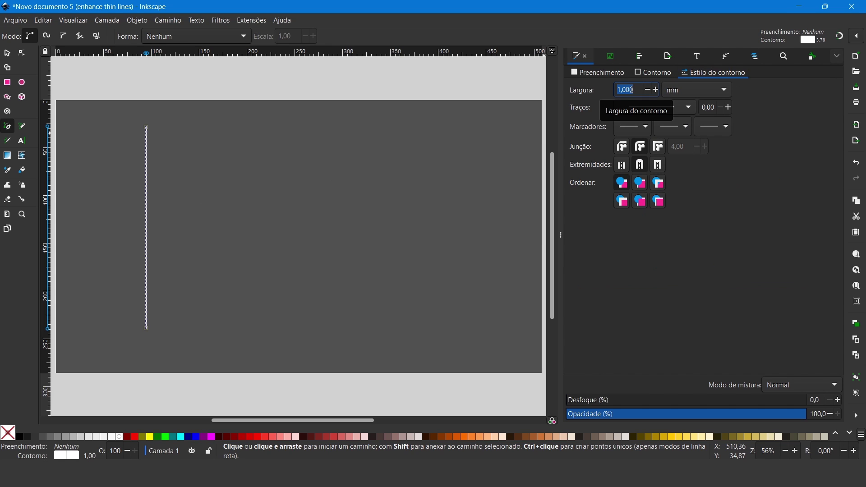
pyautogui.write('0,5')
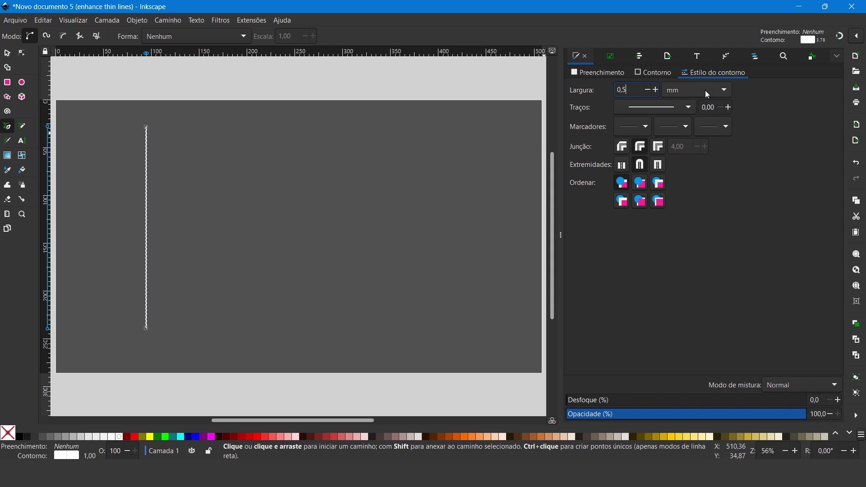
pyautogui.click(708, 90)
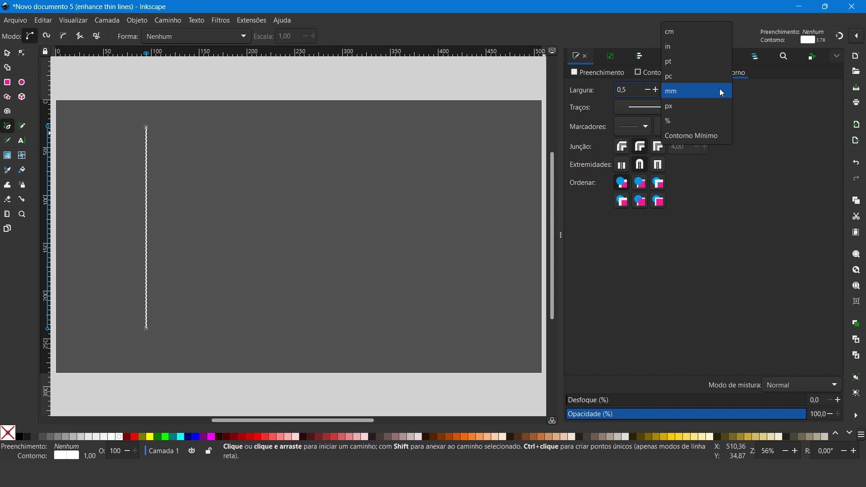
pyautogui.click(659, 98)
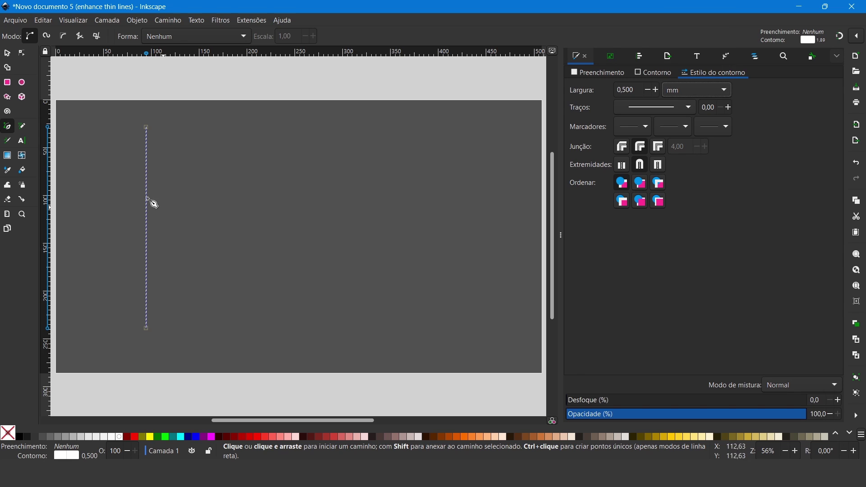
pyautogui.click(7, 55)
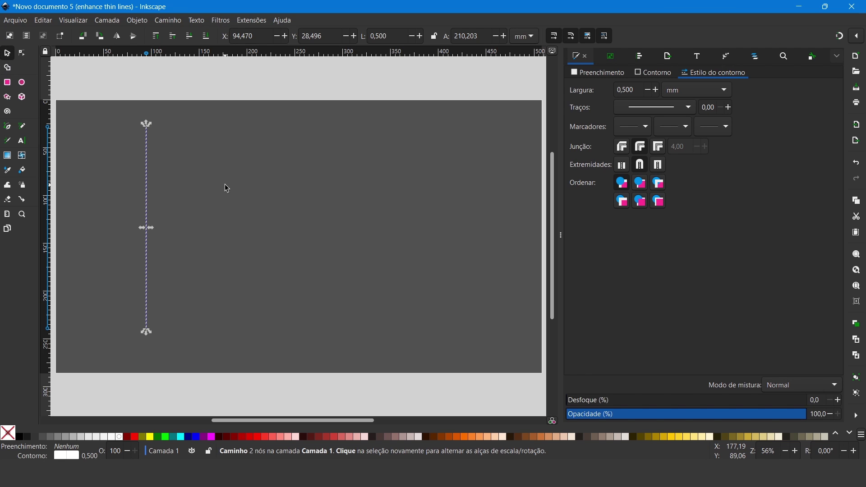
pyautogui.click(226, 187)
pyautogui.click(147, 195)
pyautogui.click(257, 224)
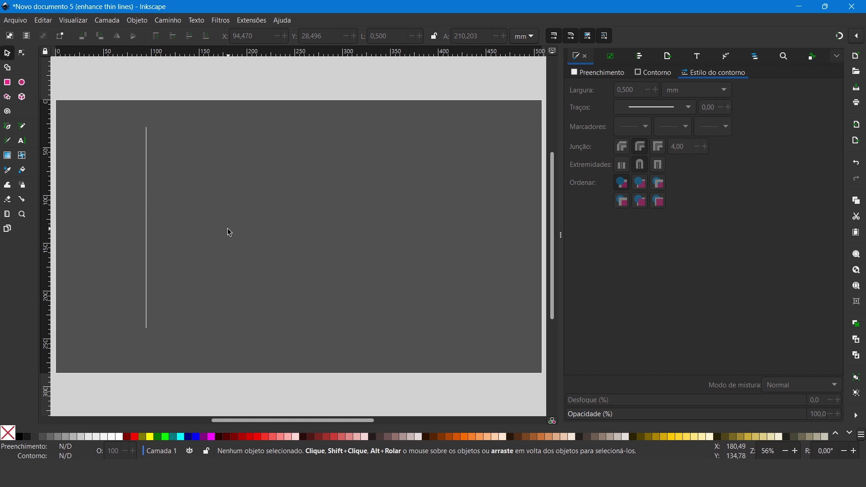
pyautogui.click(145, 193)
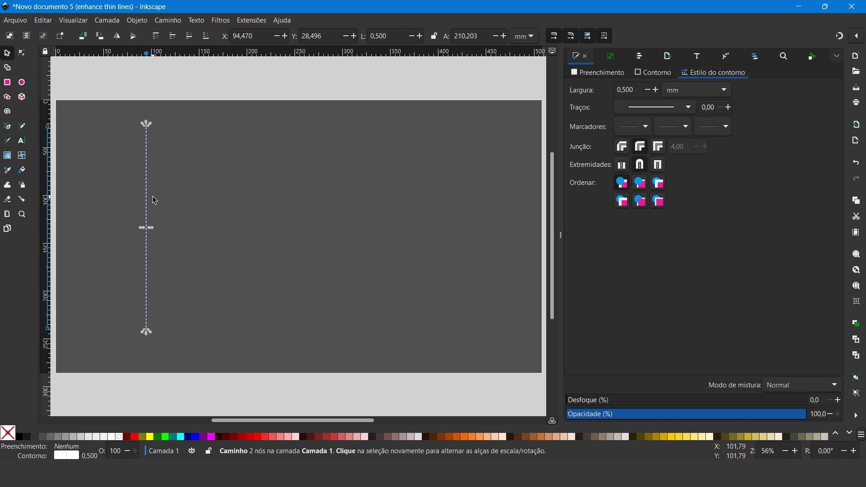
# - Duplicate the line repeatedly, shifting copies right, to build a row of eight lines
pyautogui.hotkey('ctrl', 'd')
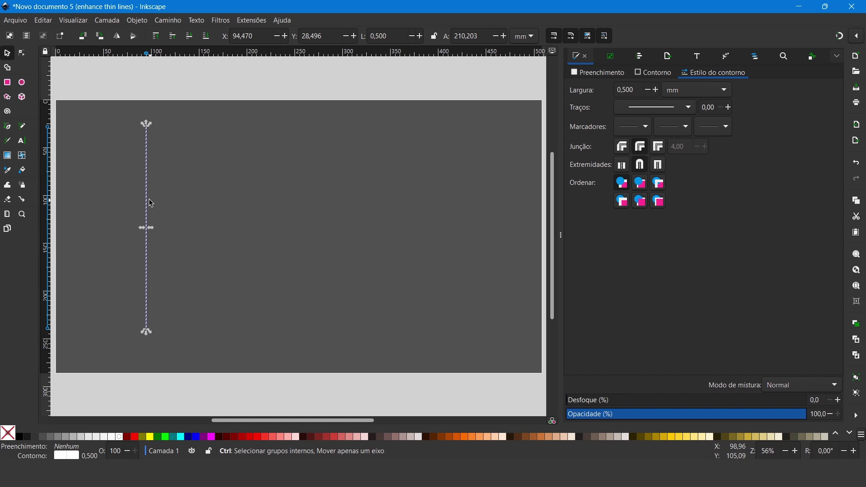
pyautogui.moveTo(146, 191)
pyautogui.mouseDown()
pyautogui.moveTo(170, 190)
pyautogui.moveTo(163, 192)
pyautogui.mouseUp()
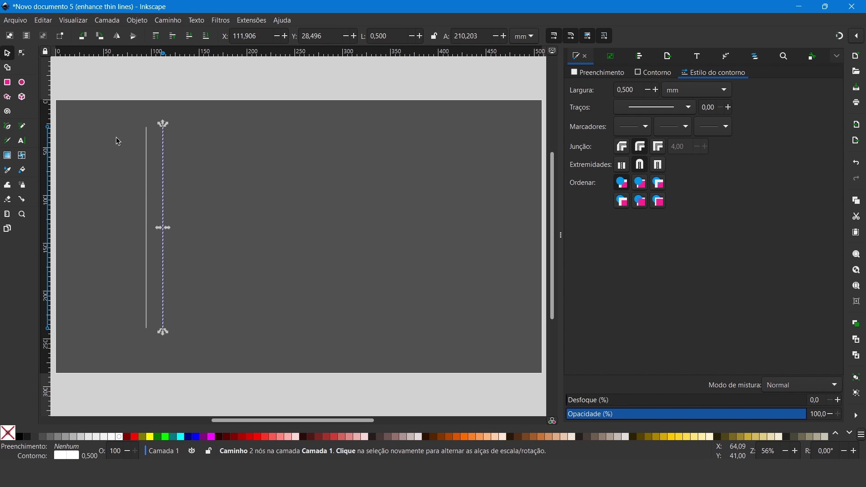
pyautogui.moveTo(119, 115); pyautogui.dragTo(209, 354)
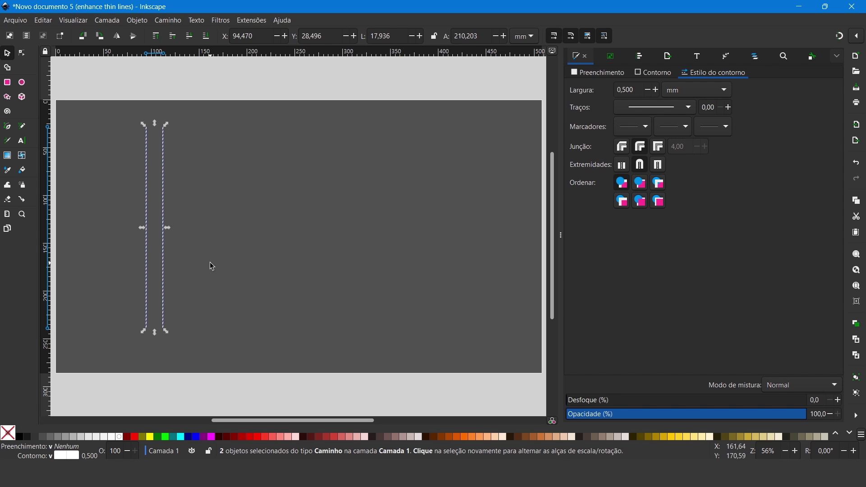
pyautogui.moveTo(168, 202); pyautogui.dragTo(202, 200)
pyautogui.moveTo(128, 105); pyautogui.dragTo(245, 357)
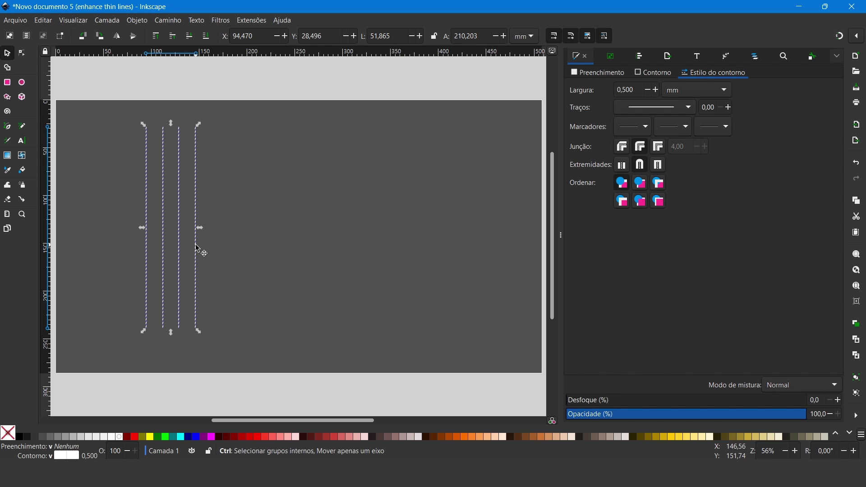
pyautogui.hotkey('ctrl', 'd')
pyautogui.moveTo(198, 249); pyautogui.dragTo(262, 250)
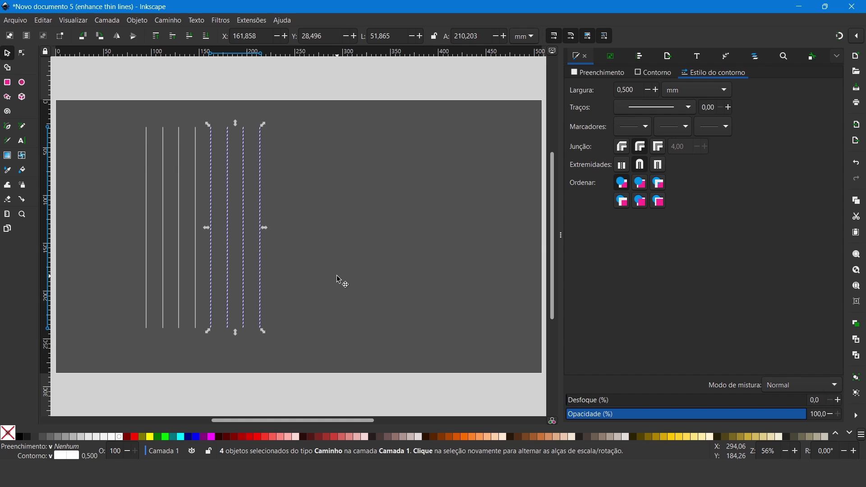
# - Add two more lines to make ten, then move the whole row toward the page centre
pyautogui.click(251, 155)
pyautogui.moveTo(236, 116); pyautogui.dragTo(292, 348)
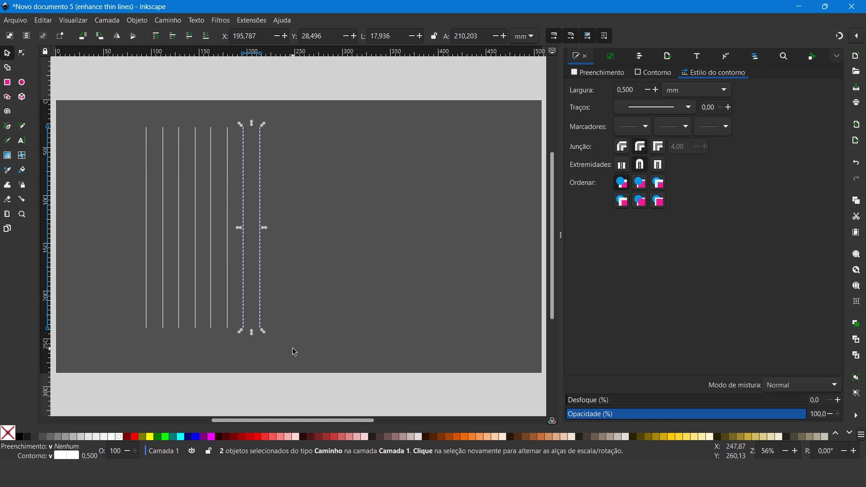
pyautogui.moveTo(262, 257); pyautogui.dragTo(299, 256)
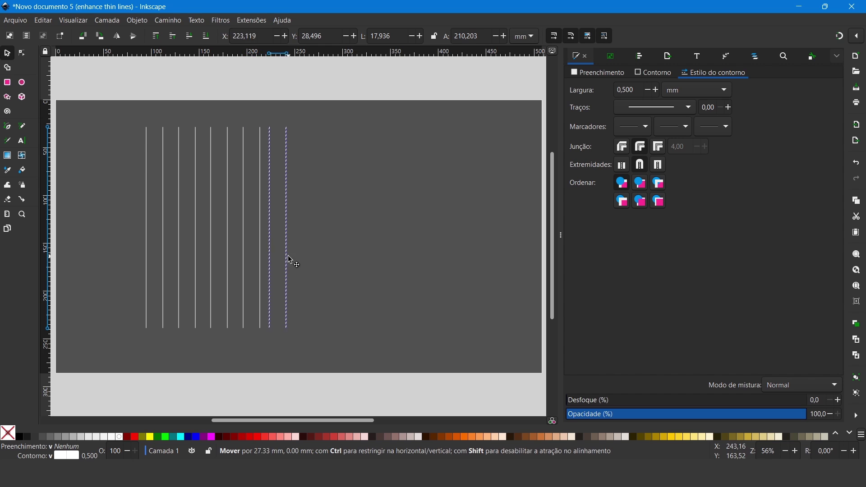
pyautogui.click(361, 266)
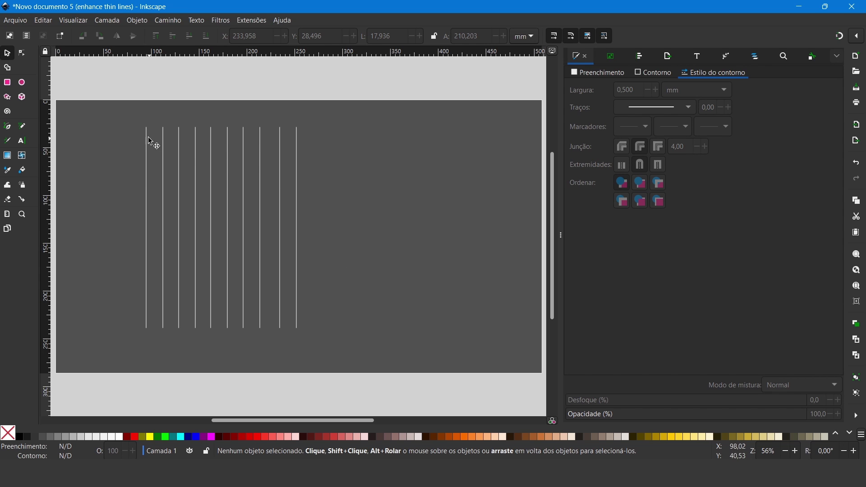
pyautogui.moveTo(129, 109); pyautogui.dragTo(356, 354)
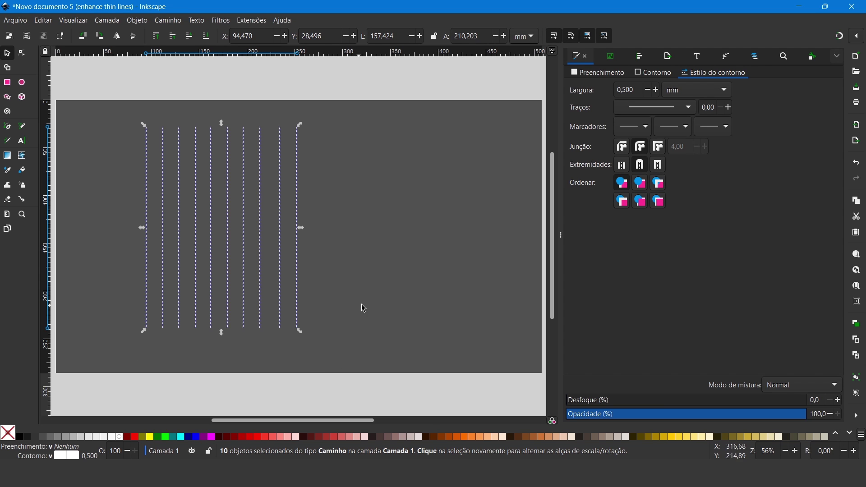
pyautogui.moveTo(297, 209); pyautogui.dragTo(372, 217)
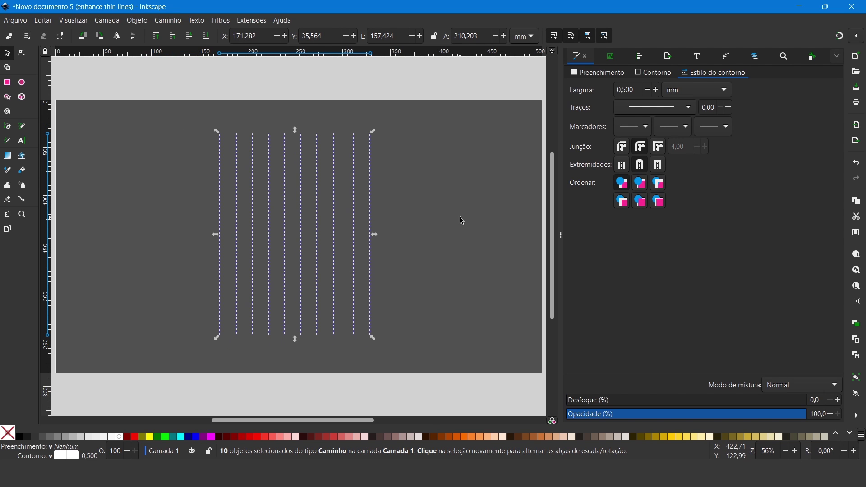
pyautogui.click(141, 22)
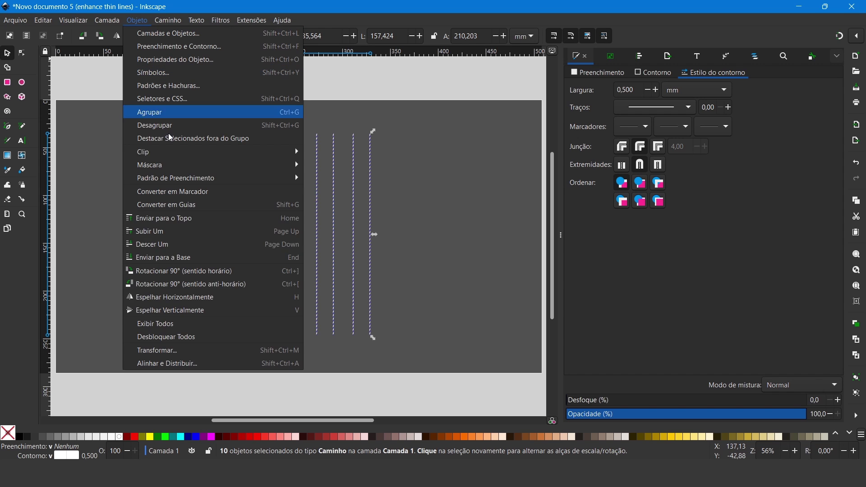
# - Make equal horizontal gaps between the ten lines, group them, and copy the group
pyautogui.click(189, 363)
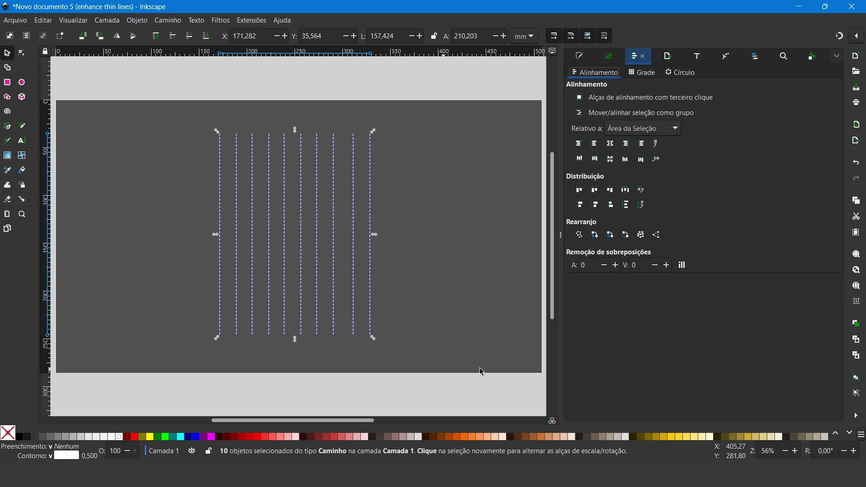
pyautogui.click(626, 191)
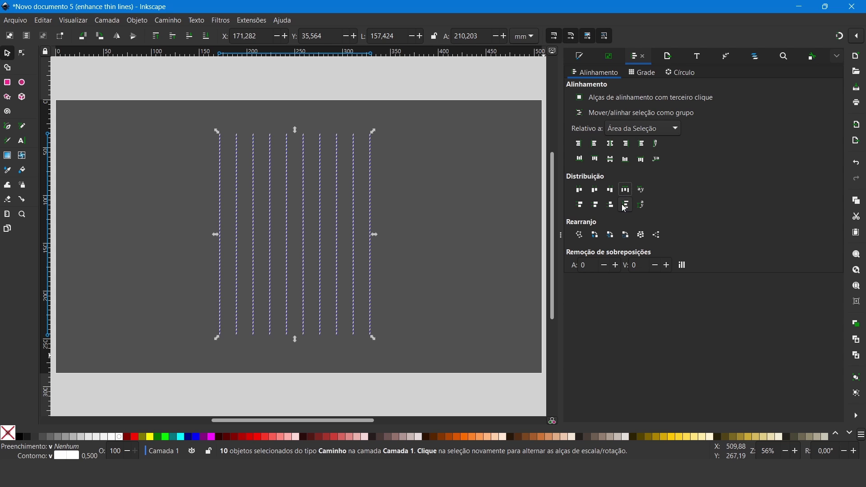
pyautogui.click(624, 206)
pyautogui.hotkey('ctrl', 'g')
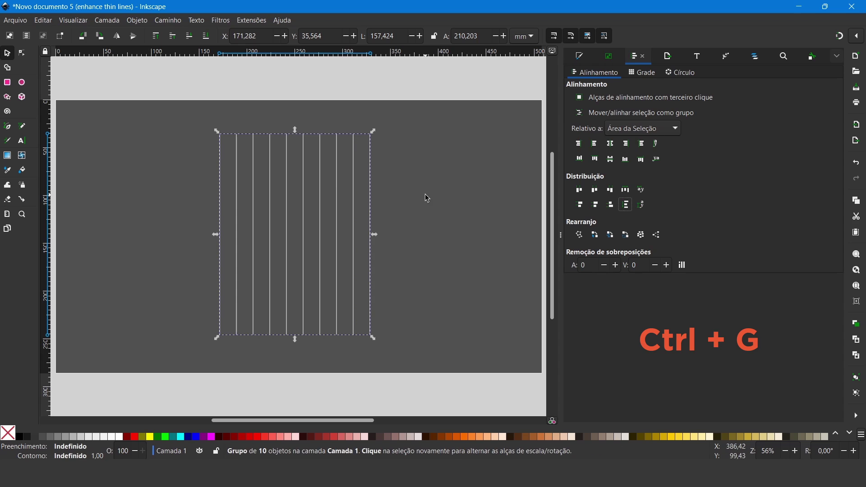
pyautogui.click(413, 194)
pyautogui.click(370, 211)
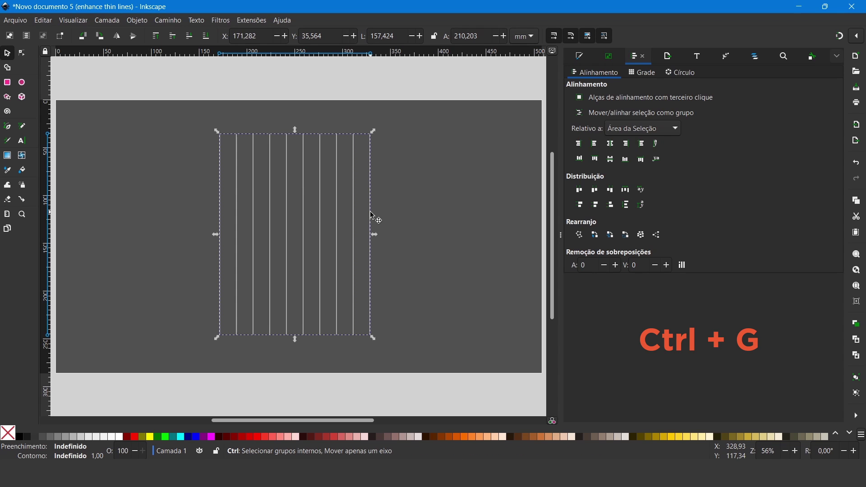
pyautogui.hotkey('ctrl', 'c')
# - Paste the line group, rotate it 90° to horizontal, and centre it over the vertical lines
pyautogui.hotkey('ctrl', 'v')
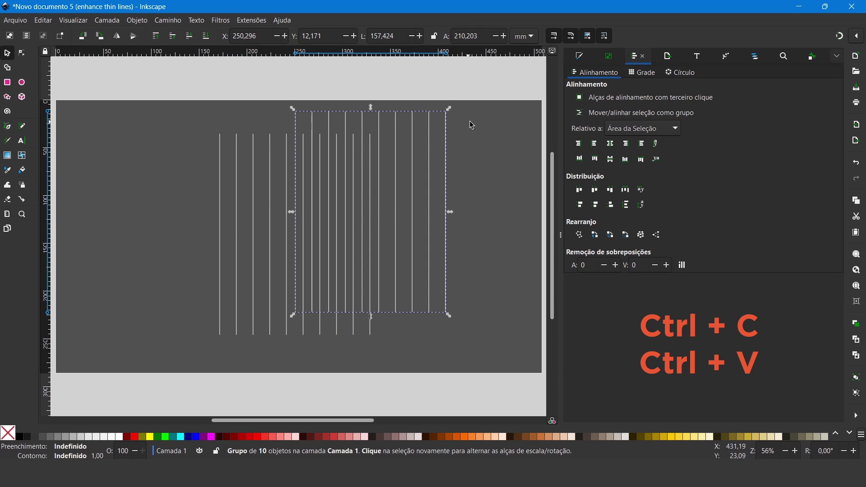
pyautogui.click(448, 147)
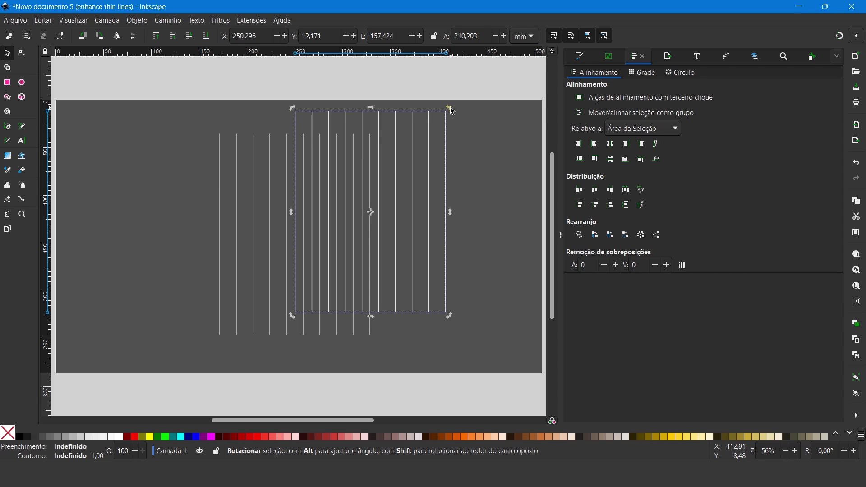
pyautogui.moveTo(452, 110); pyautogui.dragTo(469, 288)
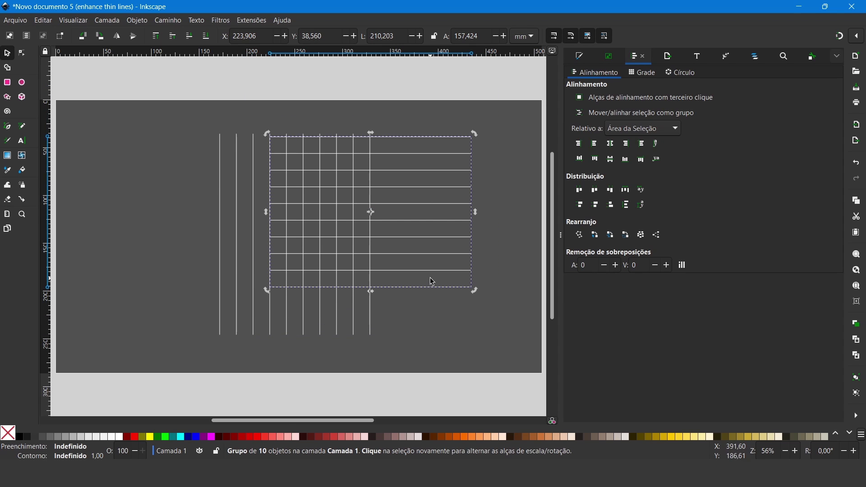
pyautogui.moveTo(430, 278); pyautogui.dragTo(352, 296)
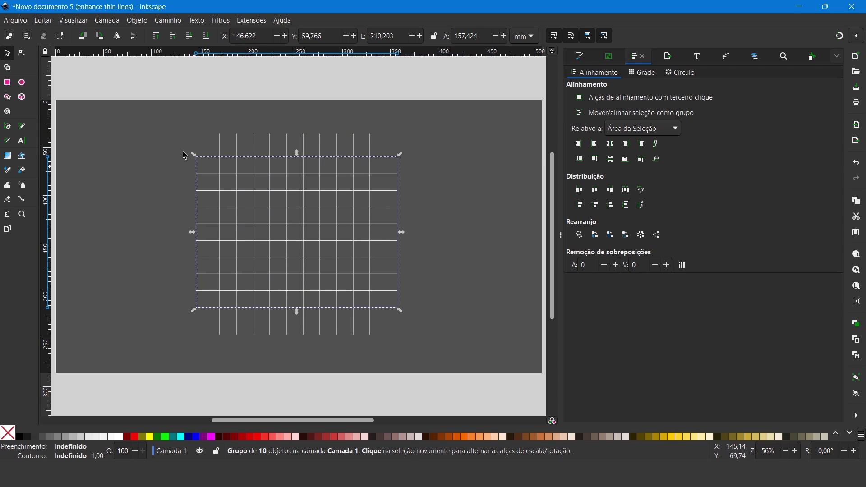
pyautogui.click(166, 117)
pyautogui.moveTo(168, 117); pyautogui.dragTo(448, 355)
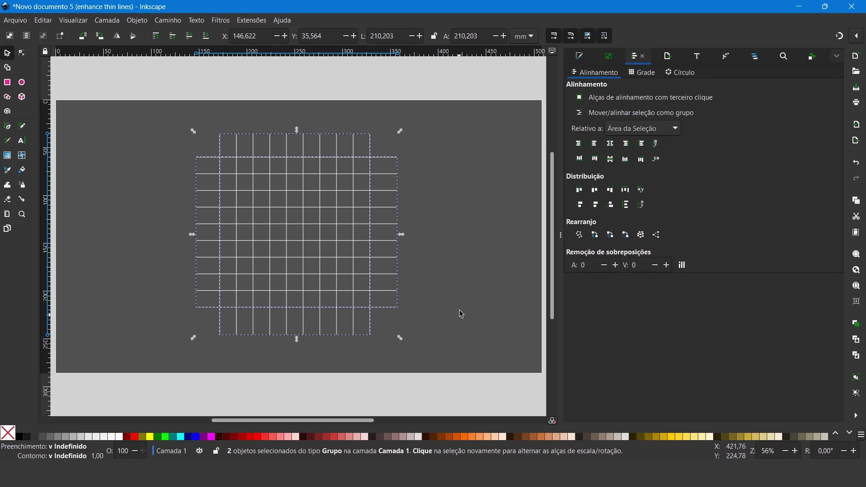
# - Apply the Shape Builder to both line groups and zoom in on the grid cells
pyautogui.click(8, 69)
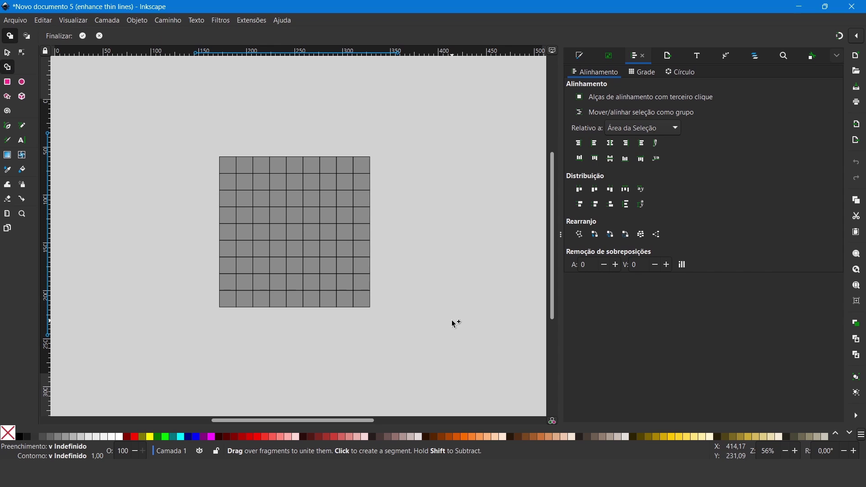
pyautogui.press('+')
pyautogui.press('+')
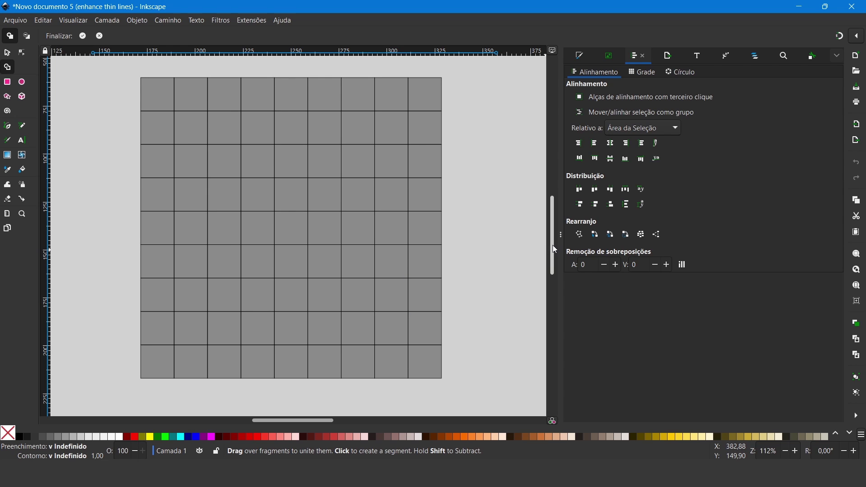
pyautogui.moveTo(551, 241); pyautogui.dragTo(551, 239)
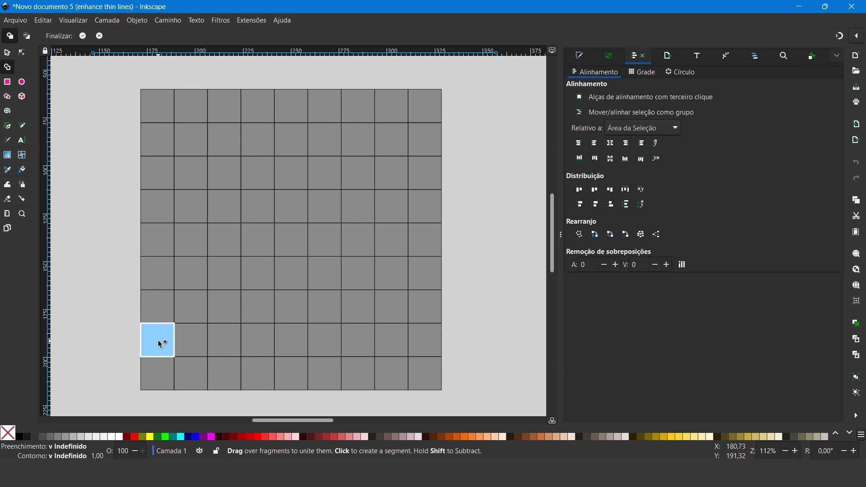
# - Union the left, top, right and bottom border cells, then the cells tracing the S
pyautogui.moveTo(158, 342); pyautogui.dragTo(163, 140)
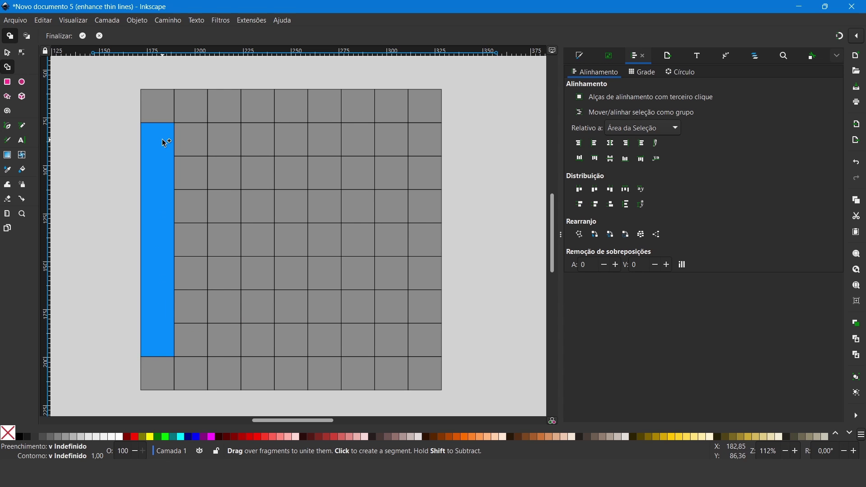
pyautogui.moveTo(187, 107); pyautogui.dragTo(392, 108)
pyautogui.moveTo(427, 139); pyautogui.dragTo(429, 341)
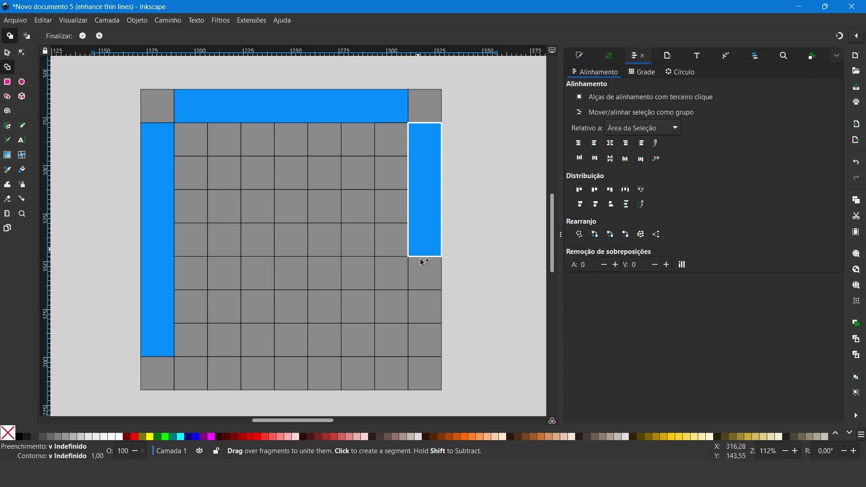
pyautogui.moveTo(397, 367); pyautogui.dragTo(186, 375)
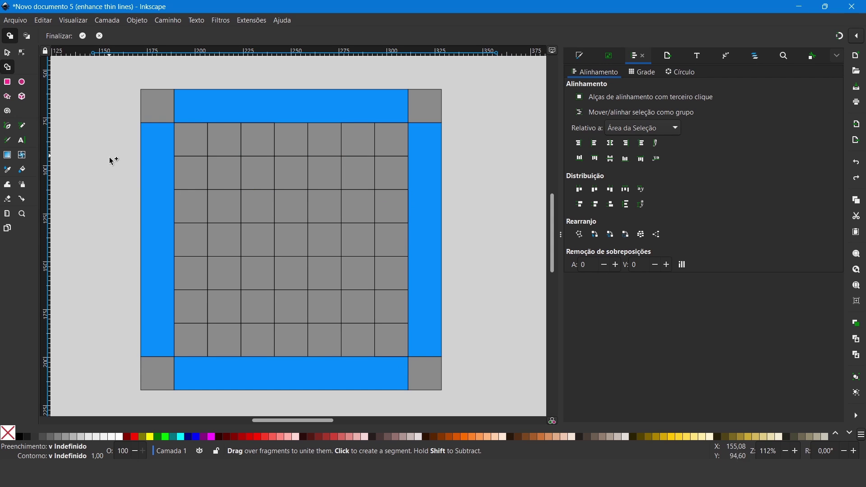
pyautogui.moveTo(355, 182)
pyautogui.mouseDown()
pyautogui.moveTo(235, 219)
pyautogui.moveTo(364, 303)
pyautogui.mouseUp()
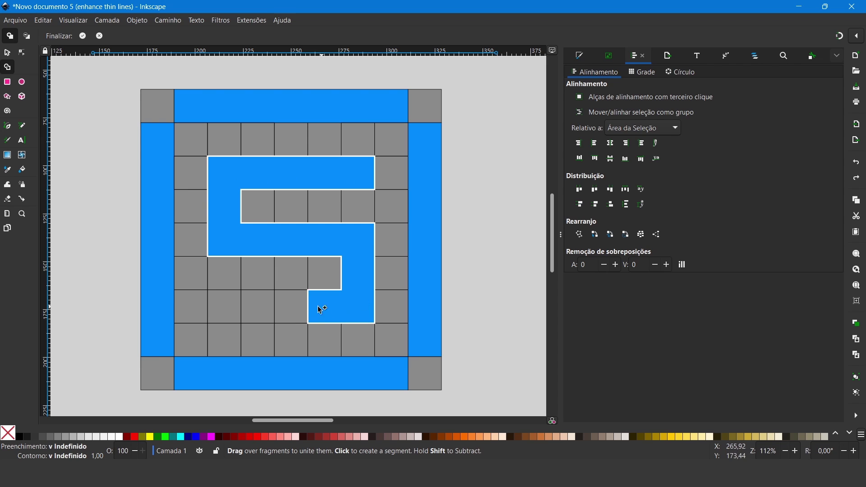
pyautogui.moveTo(364, 303); pyautogui.dragTo(225, 311)
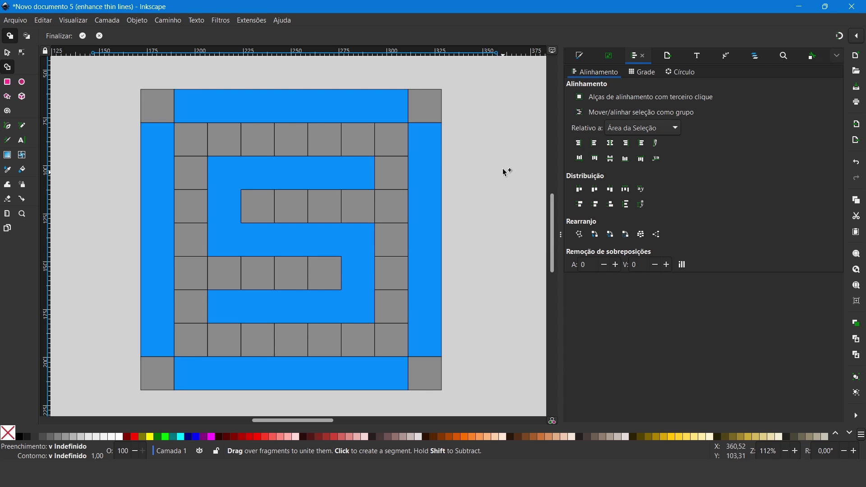
# - Add the four inner corner cells, join the border strips into one frame, and finalize the shapes
pyautogui.click(392, 148)
pyautogui.click(191, 146)
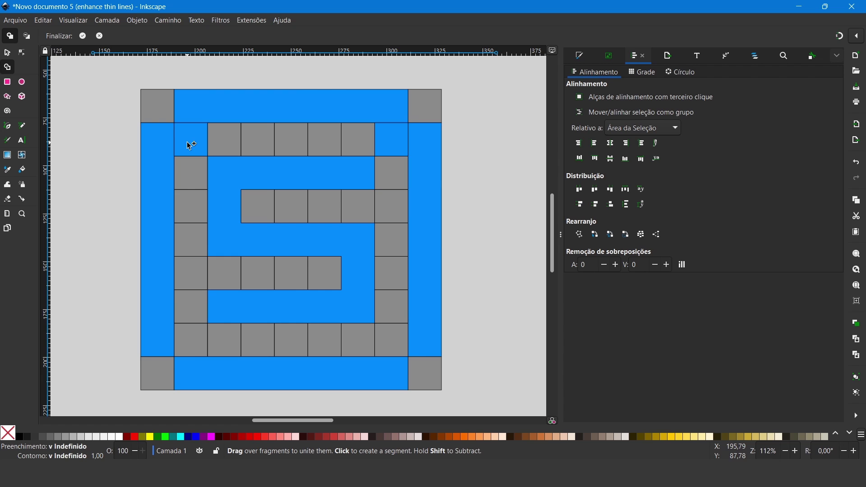
pyautogui.click(193, 343)
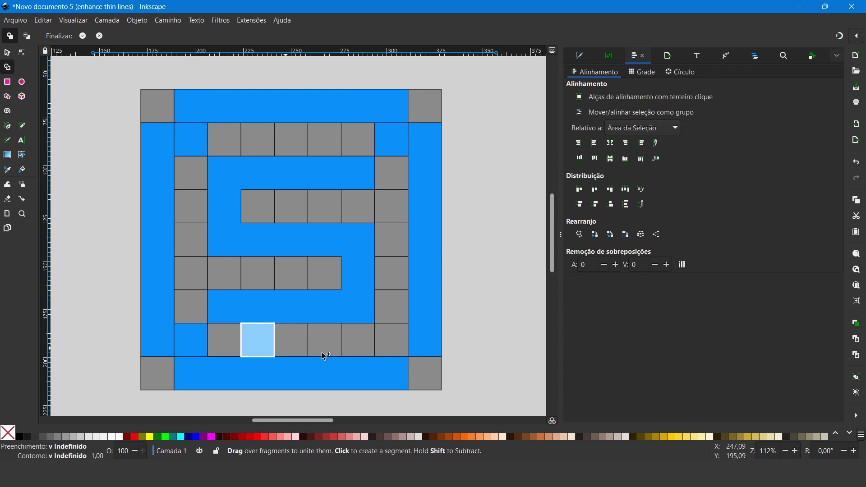
pyautogui.click(398, 346)
pyautogui.moveTo(201, 374); pyautogui.dragTo(190, 142)
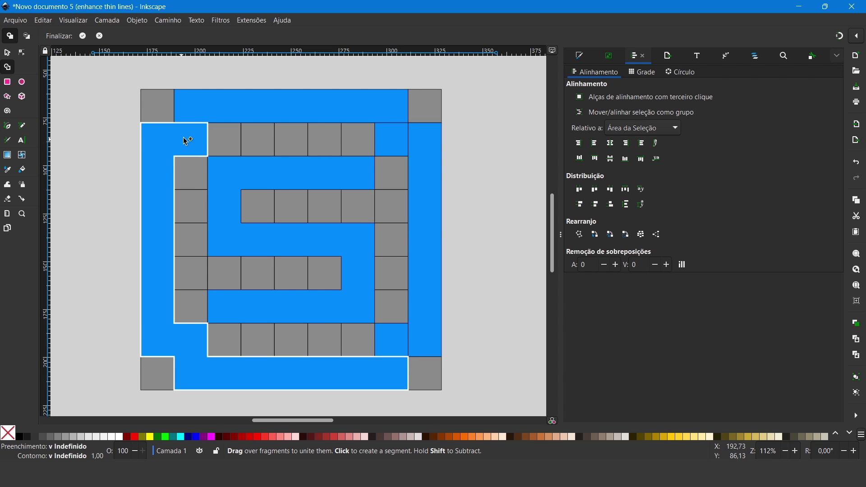
pyautogui.moveTo(189, 142); pyautogui.dragTo(193, 114)
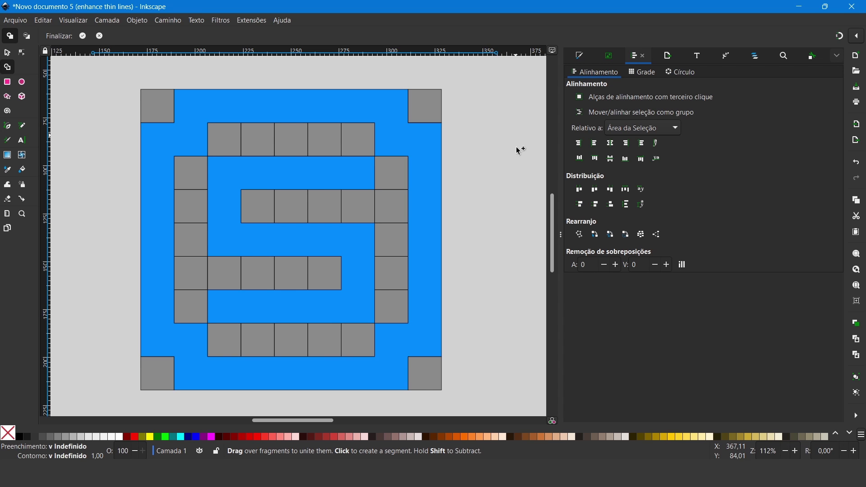
pyautogui.click(83, 36)
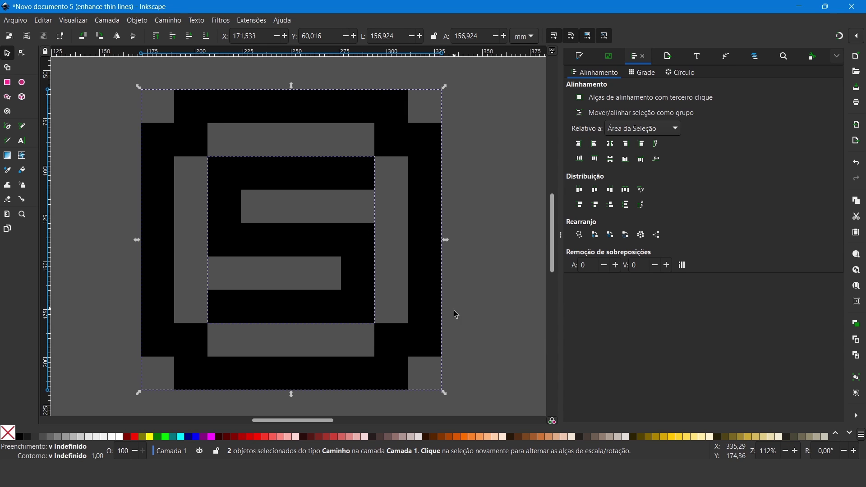
# - Merge the frame and S with Path > Union and fill the result with an orange swatch
pyautogui.hotkey('ctrl', 'shift', '7')
pyautogui.scroll(-1, 473, 266)
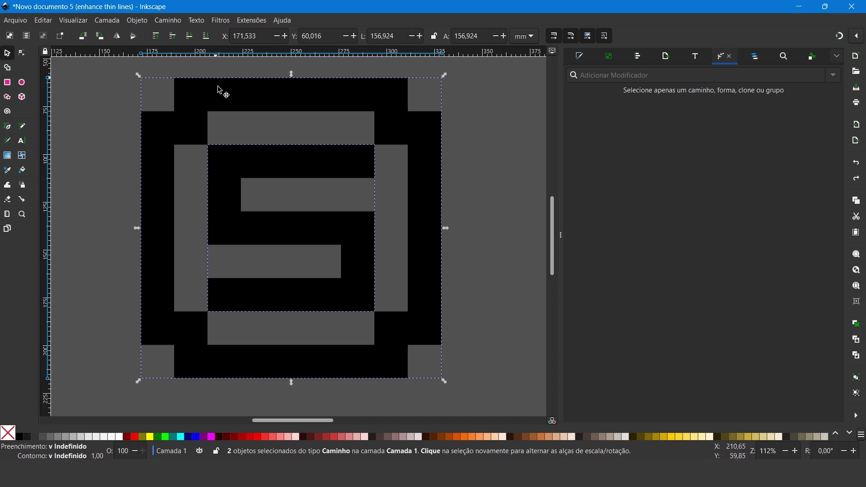
pyautogui.click(166, 21)
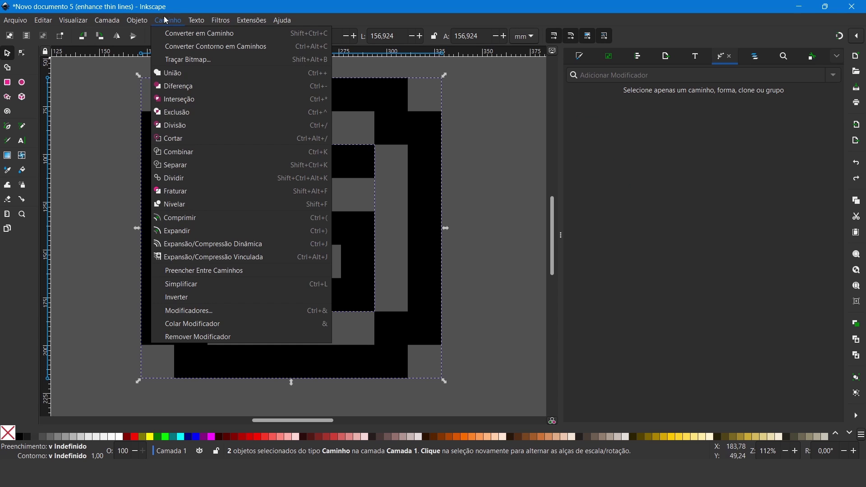
pyautogui.click(191, 74)
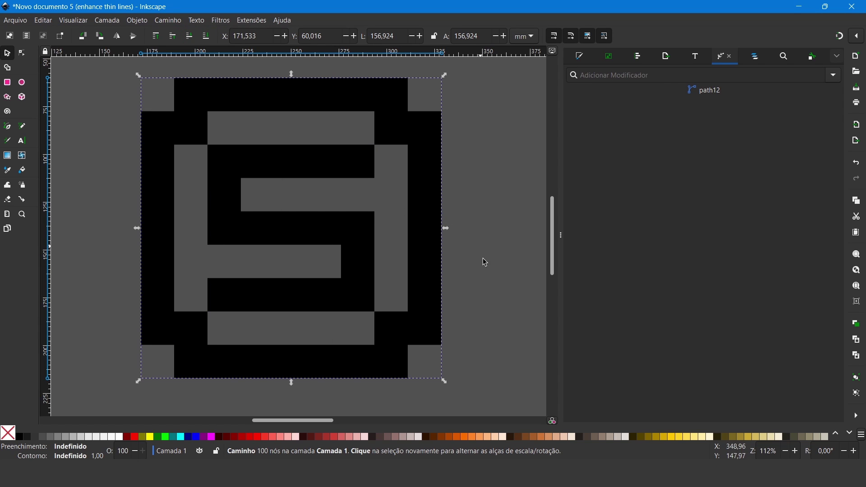
pyautogui.click(465, 438)
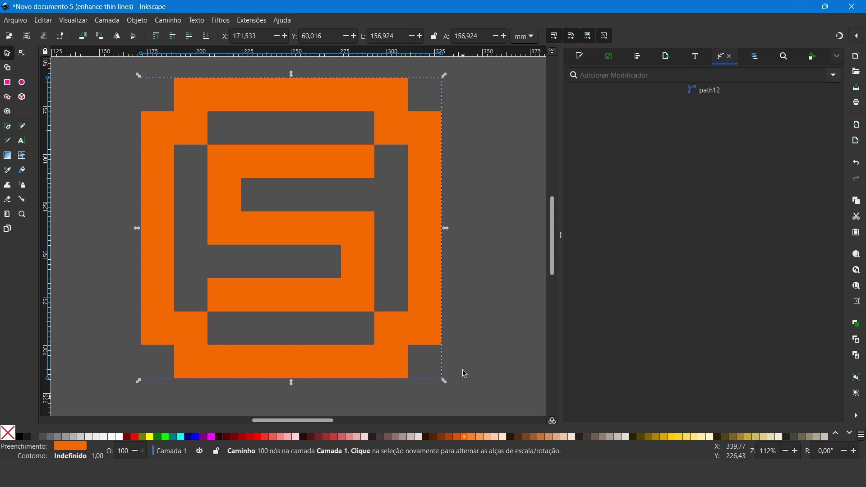
# - Nudge the logo's fill hue in Fill and Stroke until it reads ff7300
pyautogui.click(138, 21)
pyautogui.click(162, 47)
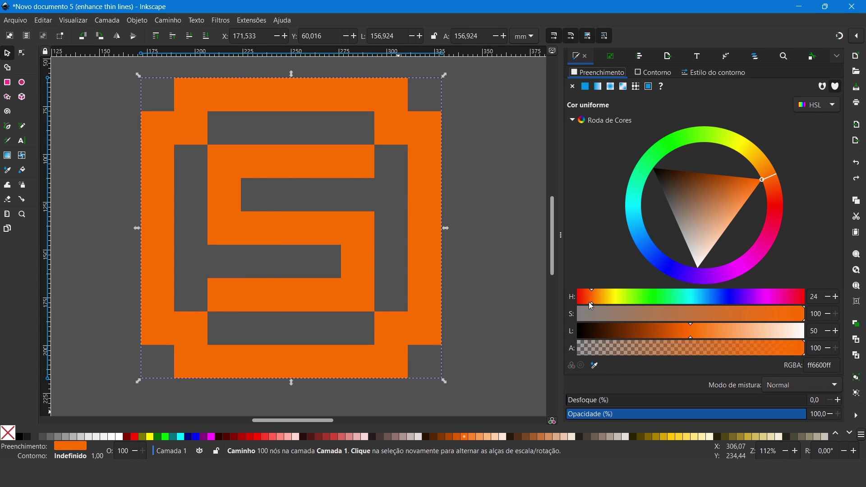
pyautogui.moveTo(591, 302); pyautogui.dragTo(593, 302)
pyautogui.moveTo(593, 301); pyautogui.dragTo(594, 302)
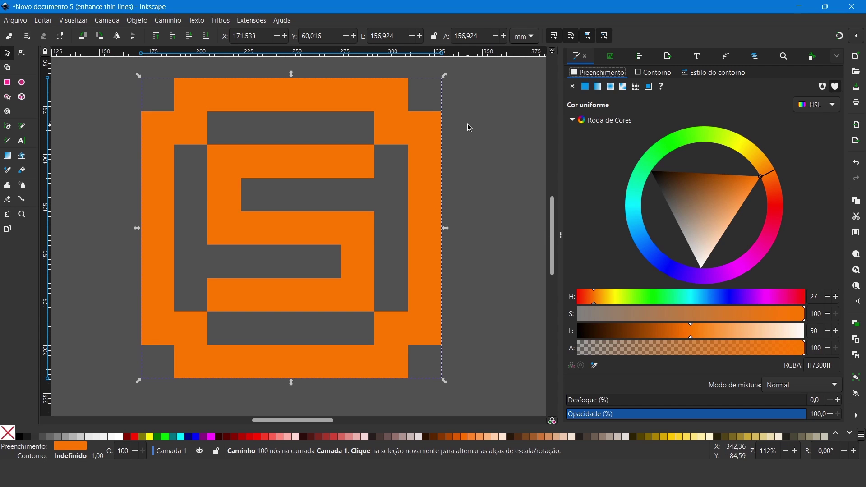
pyautogui.click(168, 20)
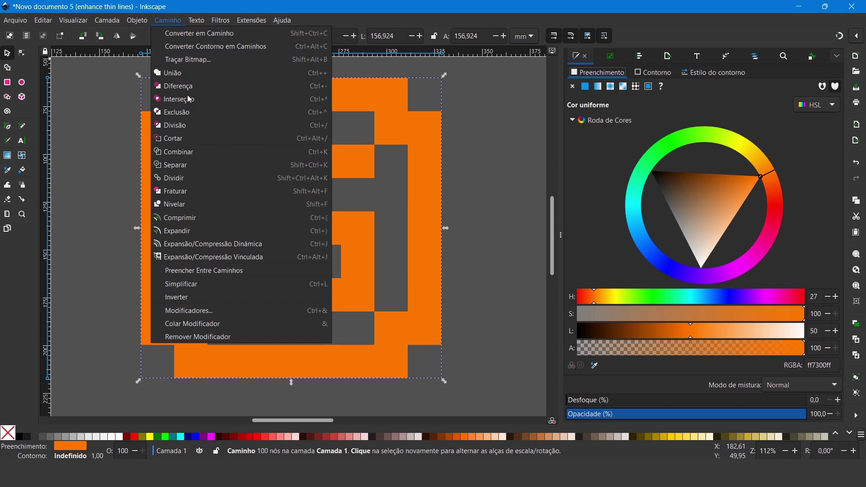
# - Add the Cantos corners effect limited to selected nodes, and pick the top-right corner node
pyautogui.click(206, 311)
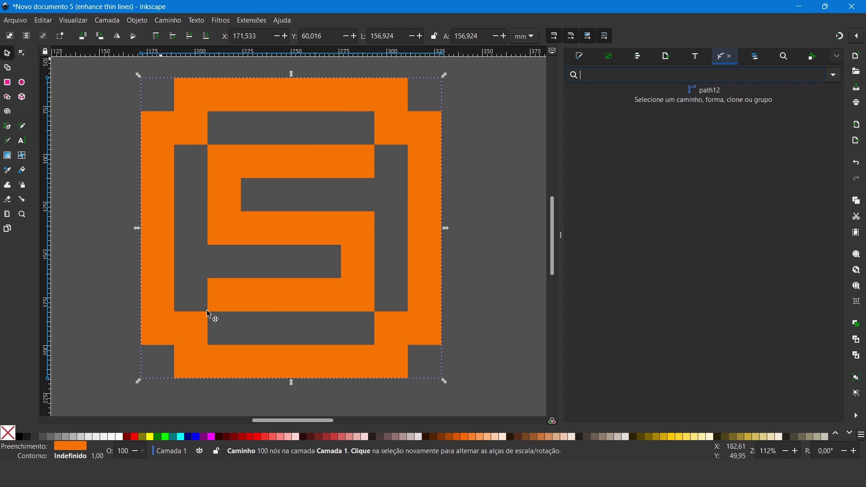
pyautogui.click(837, 79)
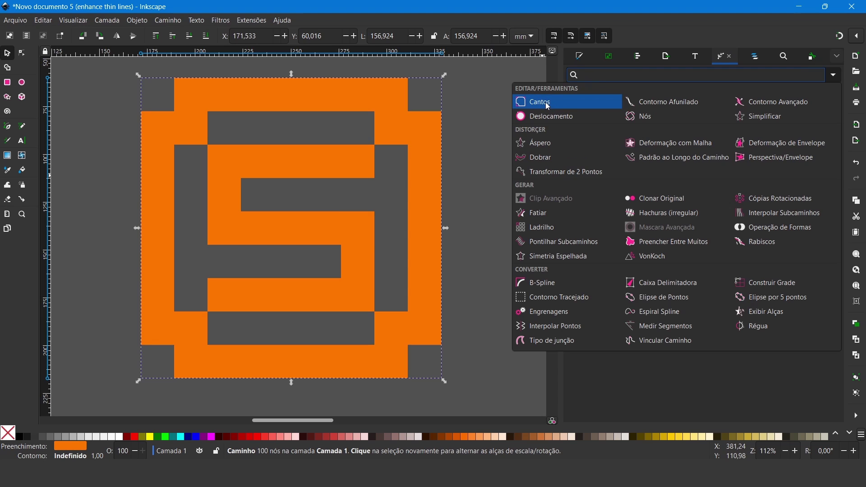
pyautogui.click(549, 104)
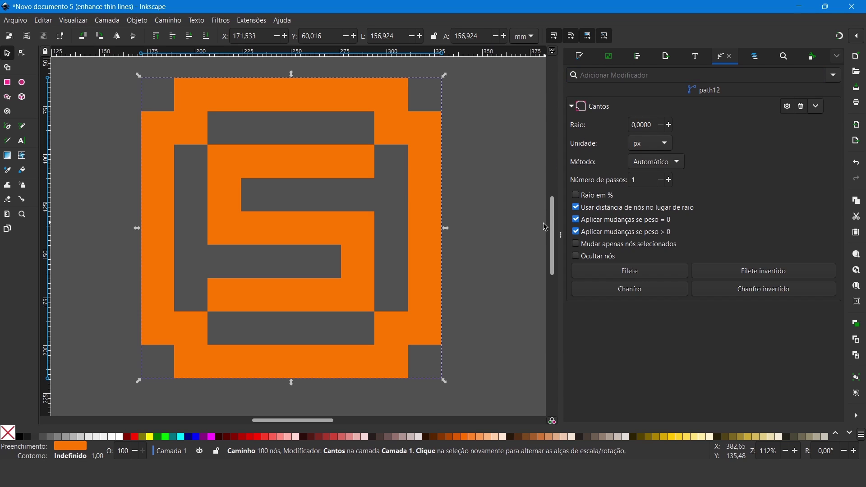
pyautogui.click(576, 244)
pyautogui.click(23, 54)
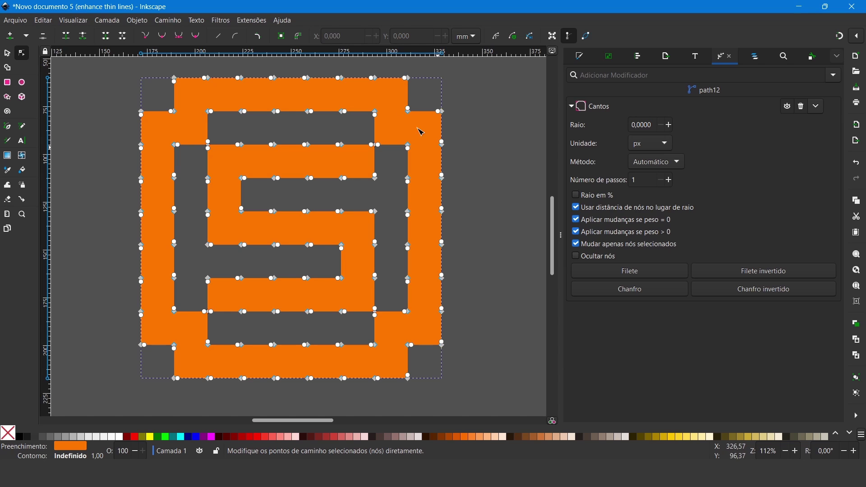
pyautogui.click(408, 77)
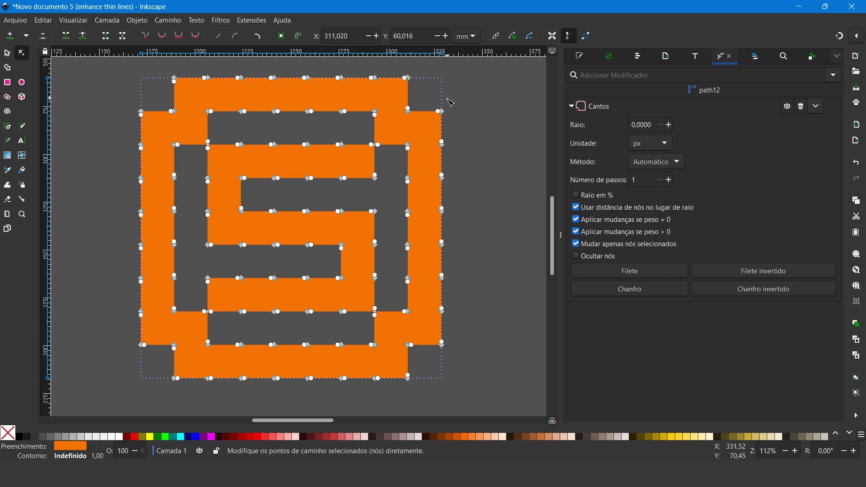
# - Select the remaining outer corner nodes and round all eight with a 40 px radius
pyautogui.keyDown('shift'); pyautogui.click(442, 111); pyautogui.keyUp('shift')
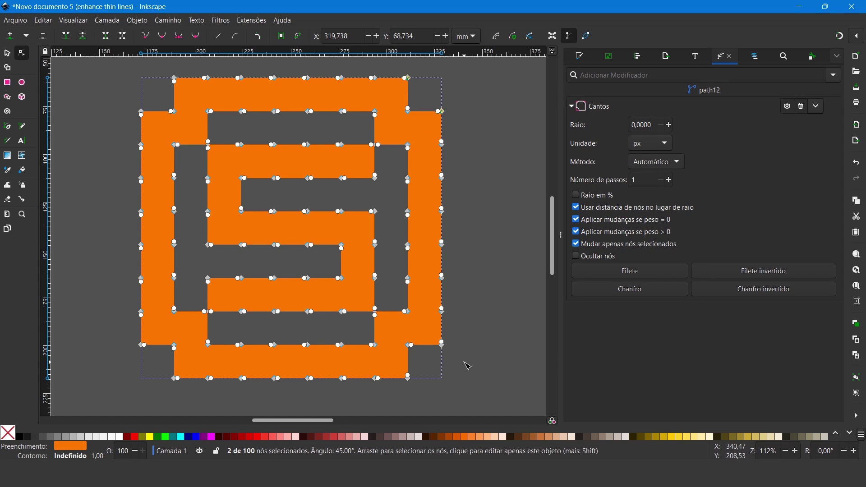
pyautogui.keyDown('shift'); pyautogui.click(442, 345); pyautogui.keyUp('shift')
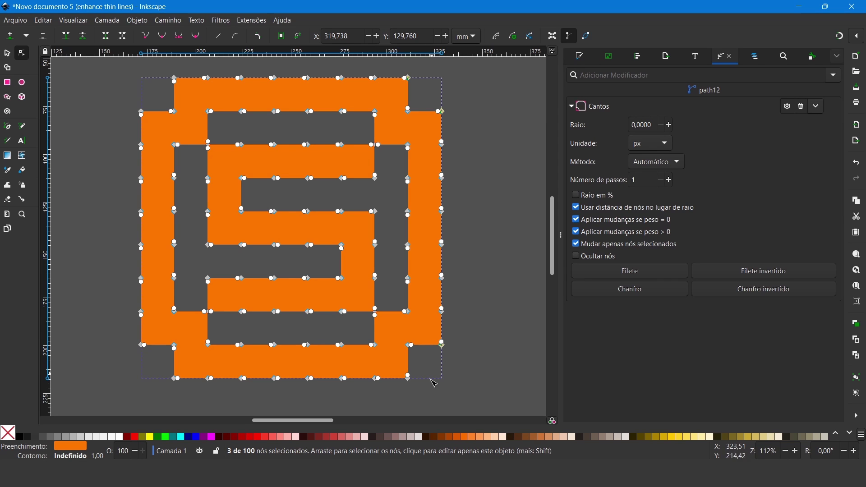
pyautogui.moveTo(400, 371); pyautogui.dragTo(396, 365)
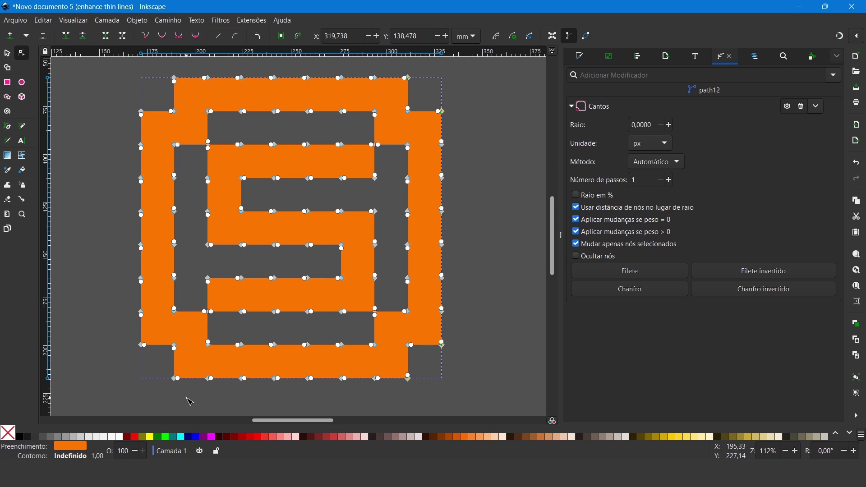
pyautogui.moveTo(186, 395); pyautogui.dragTo(130, 332)
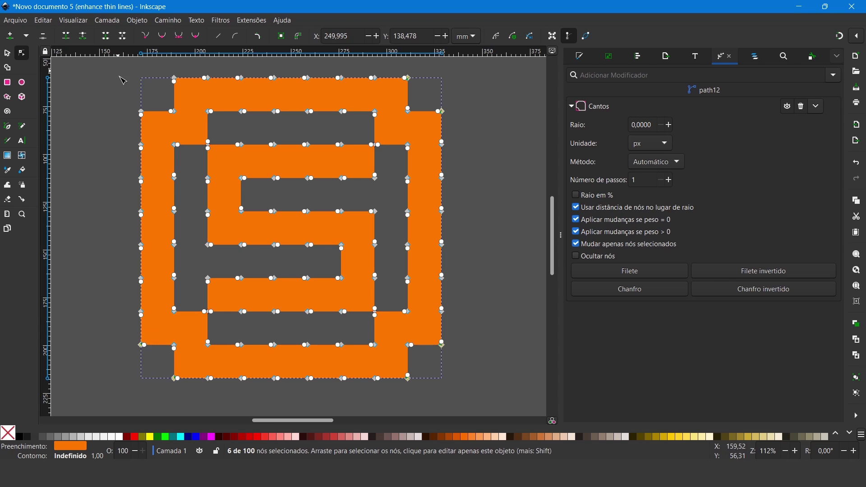
pyautogui.moveTo(164, 68); pyautogui.dragTo(193, 92)
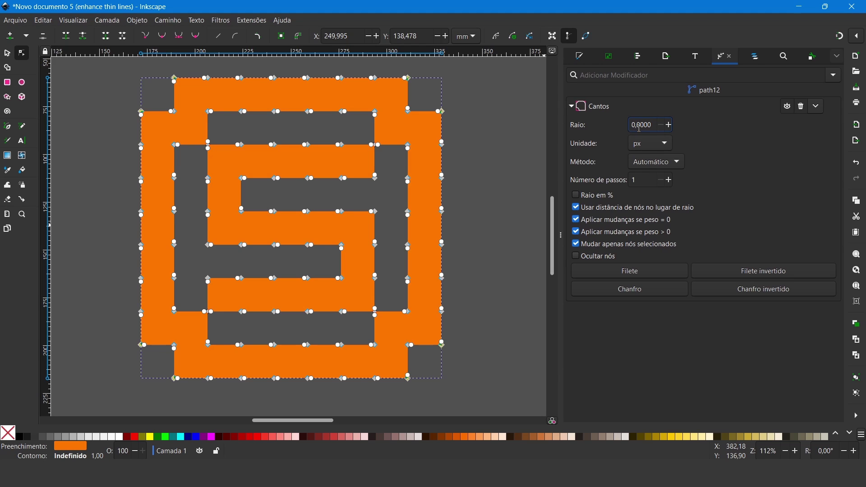
pyautogui.write('4')
pyautogui.press('Return')
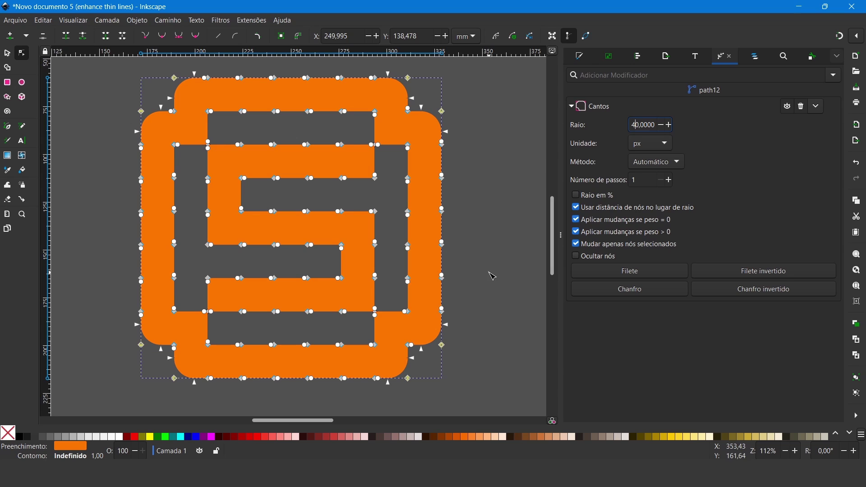
pyautogui.click(8, 54)
pyautogui.click(509, 179)
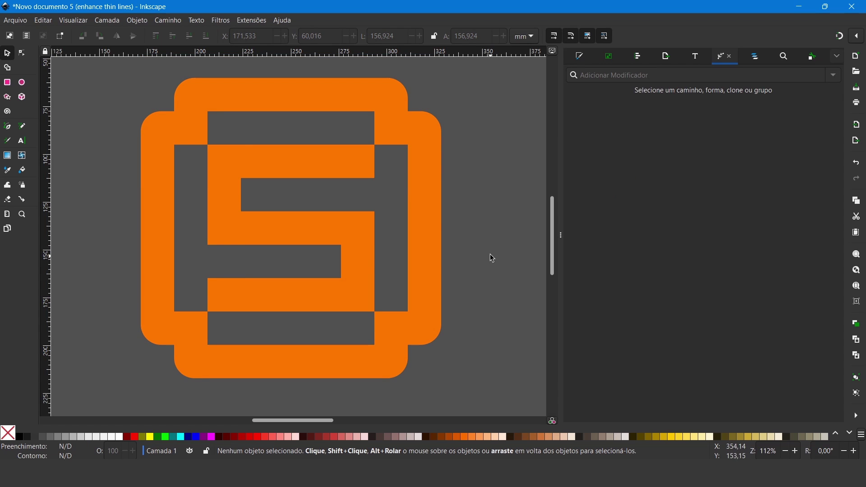
# - Select the first three inner corner nodes of the S in the Node tool and apply rounding
pyautogui.click(432, 212)
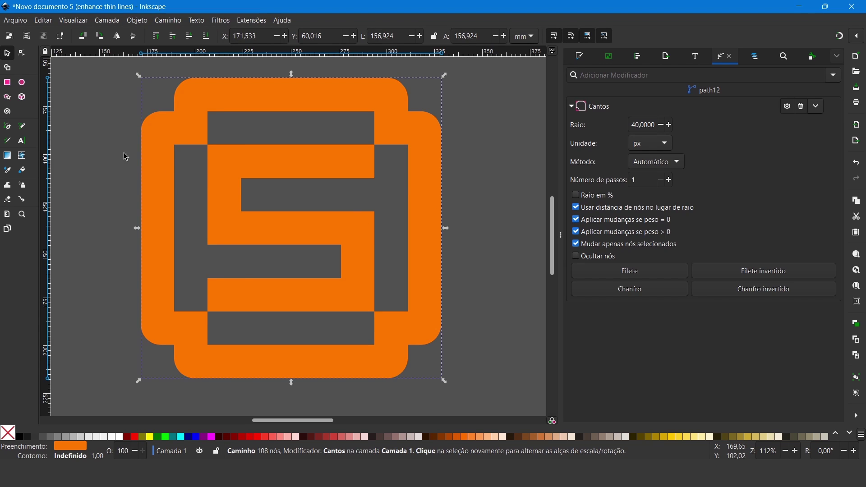
pyautogui.click(22, 56)
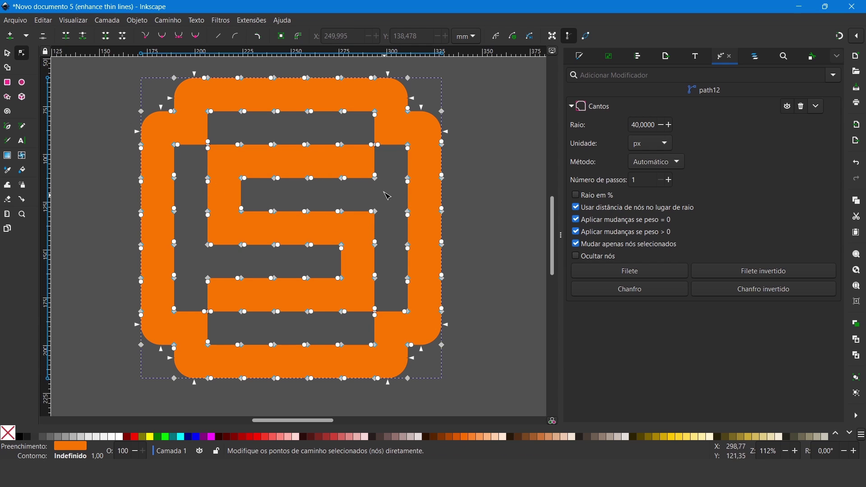
pyautogui.moveTo(386, 190); pyautogui.dragTo(359, 166)
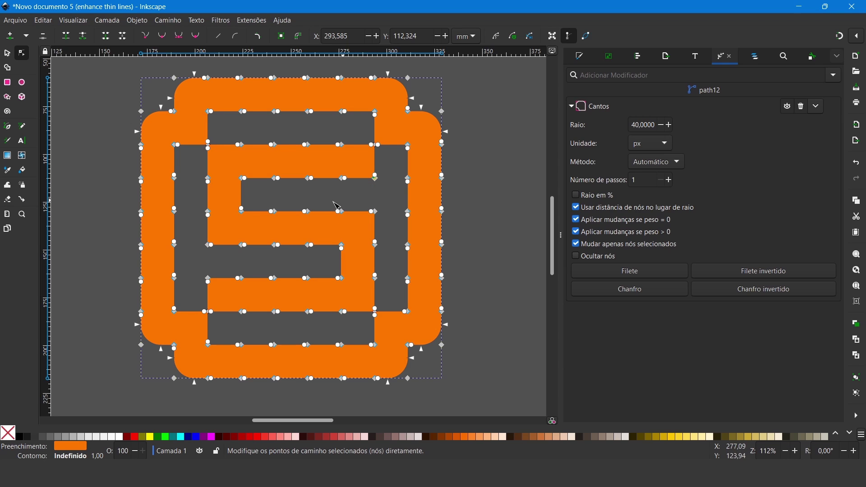
pyautogui.moveTo(187, 232); pyautogui.dragTo(233, 265)
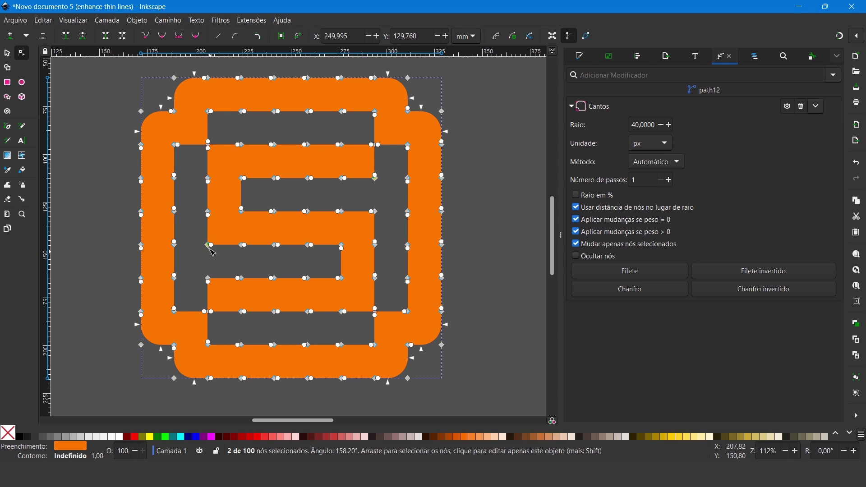
pyautogui.moveTo(190, 263); pyautogui.dragTo(234, 298)
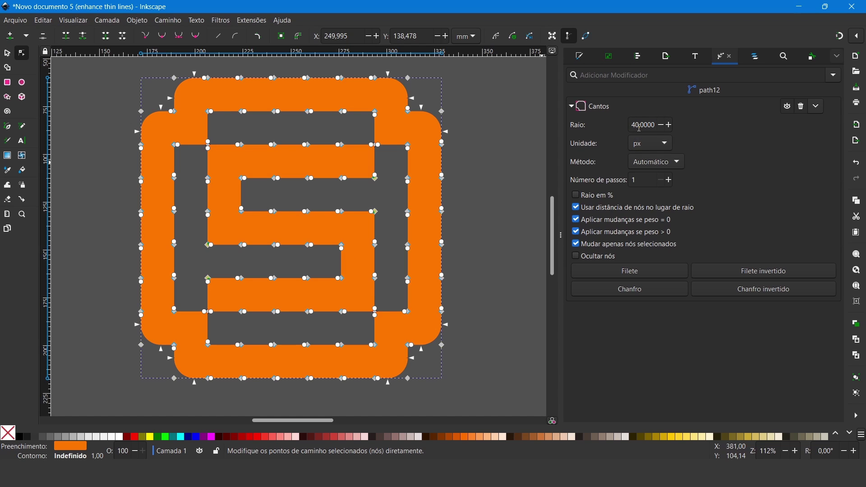
pyautogui.click(670, 127)
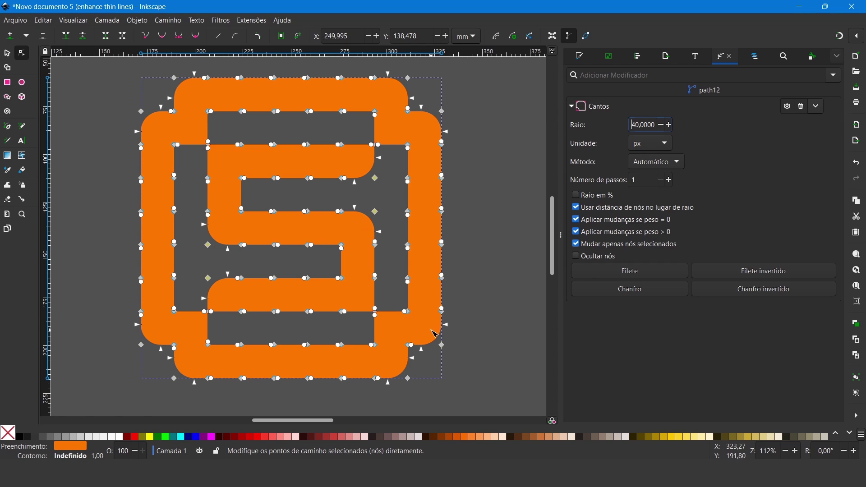
# - Zoom in and select the inner corner nodes along the S's left edge and lower bend
pyautogui.moveTo(234, 170); pyautogui.dragTo(246, 233)
pyautogui.moveTo(230, 165); pyautogui.dragTo(260, 229)
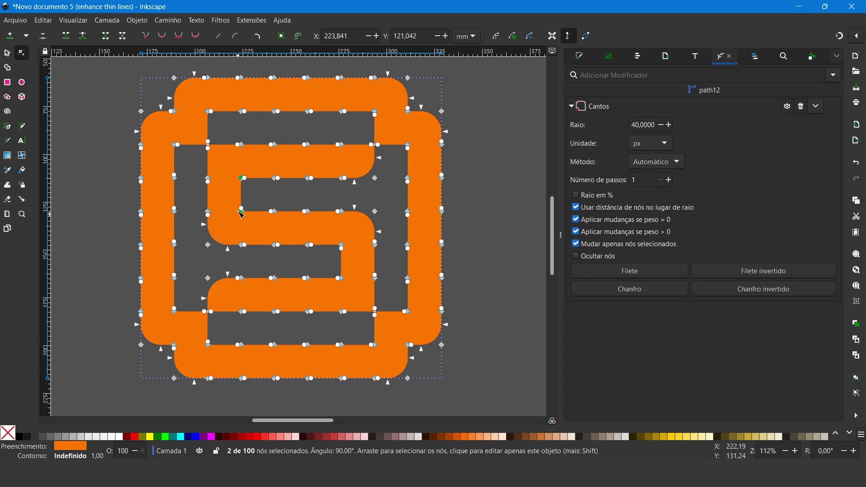
pyautogui.press('+')
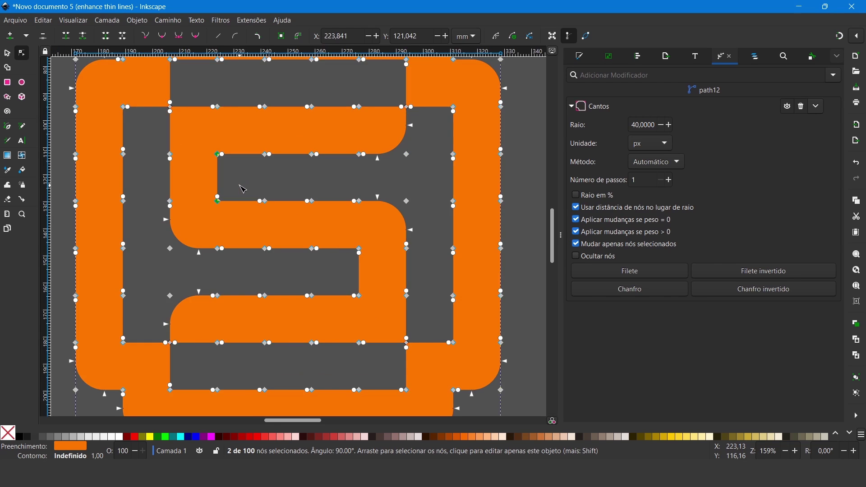
pyautogui.press('+')
pyautogui.scroll(2, 243, 190)
pyautogui.moveTo(161, 138); pyautogui.dragTo(221, 242)
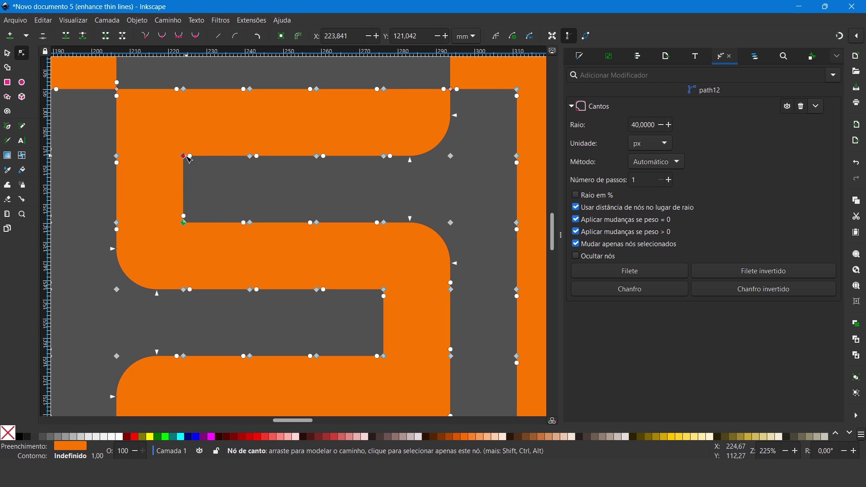
pyautogui.scroll(-2, 386, 246)
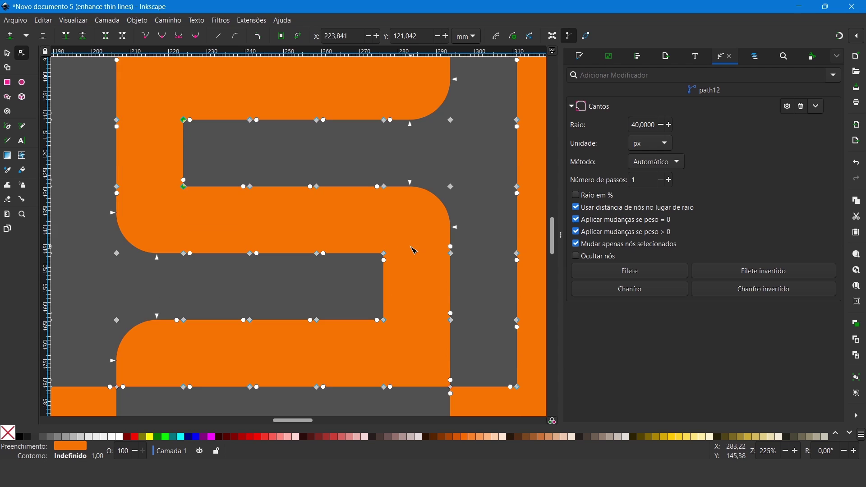
pyautogui.scroll(2, 413, 249)
pyautogui.moveTo(371, 275); pyautogui.dragTo(411, 390)
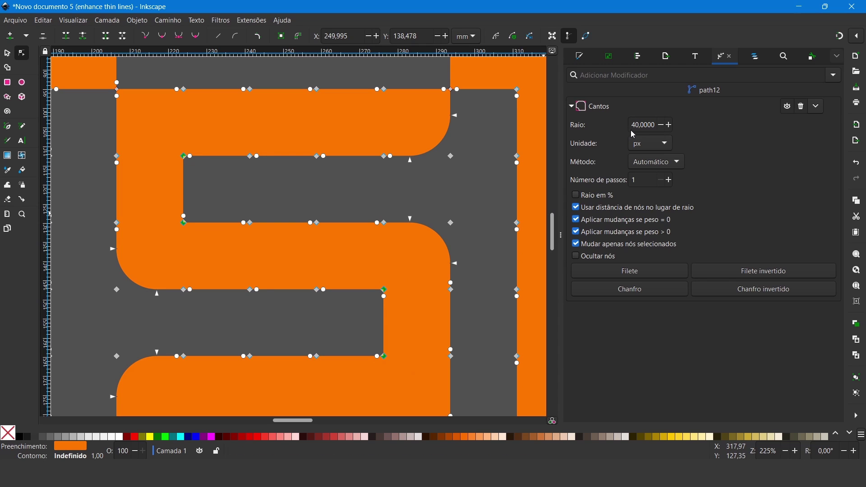
# - Set the Cantos radius to 20 px for the selected inner corners
pyautogui.moveTo(638, 126); pyautogui.dragTo(635, 127)
pyautogui.write('2')
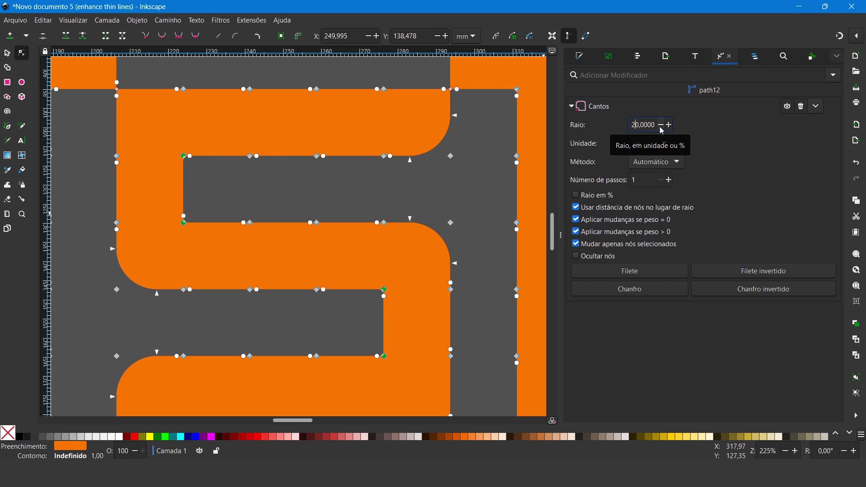
pyautogui.press('Return')
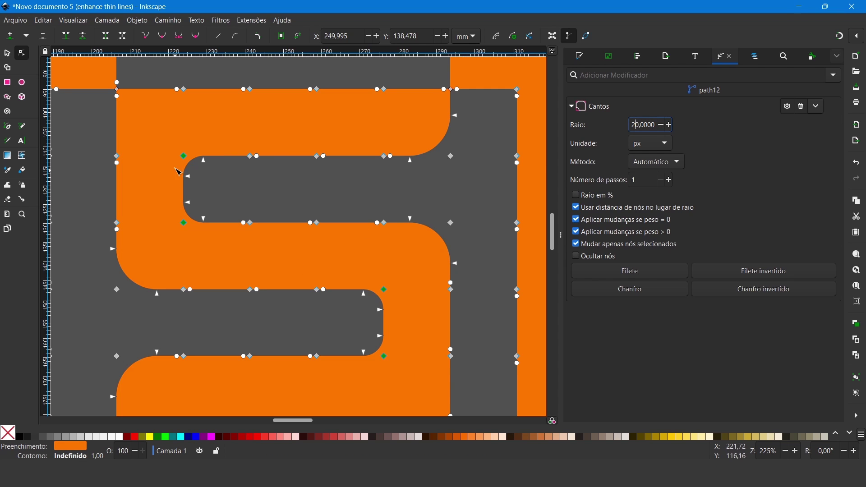
pyautogui.click(7, 54)
pyautogui.press('5')
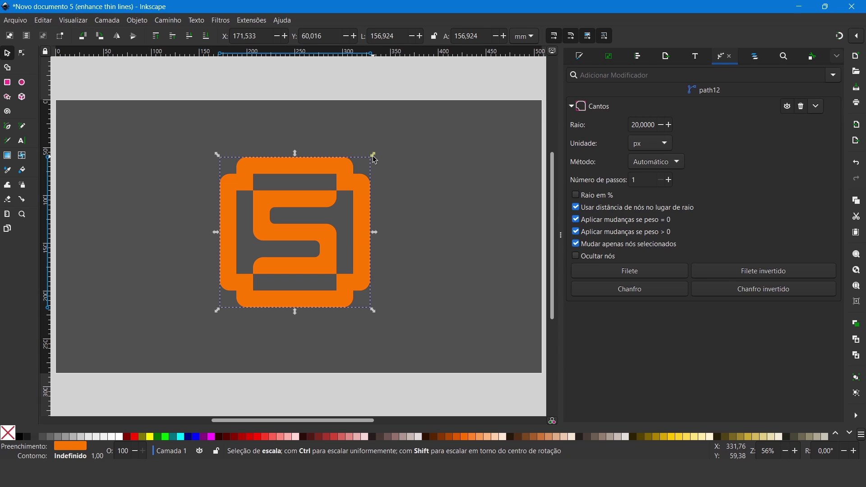
# - Scale the logo up to about 213 mm square and centre it on the background
pyautogui.moveTo(375, 157); pyautogui.dragTo(451, 104)
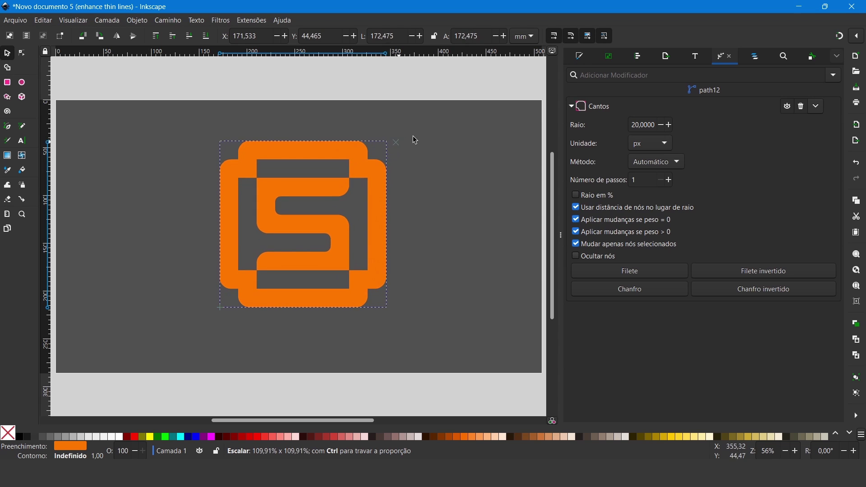
pyautogui.moveTo(422, 187); pyautogui.dragTo(395, 213)
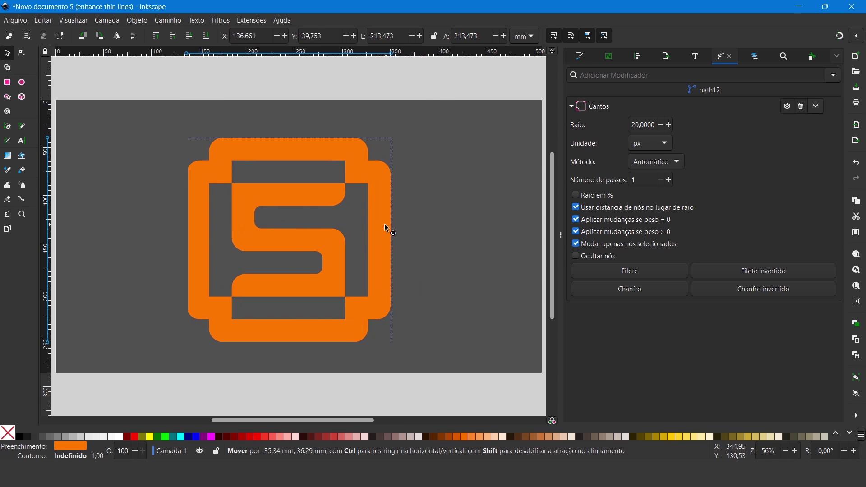
pyautogui.moveTo(393, 236); pyautogui.dragTo(389, 245)
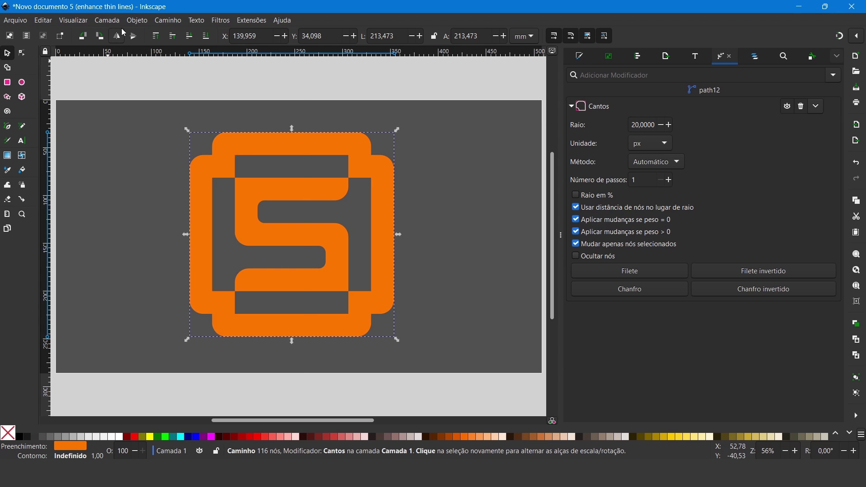
pyautogui.click(137, 20)
pyautogui.click(178, 47)
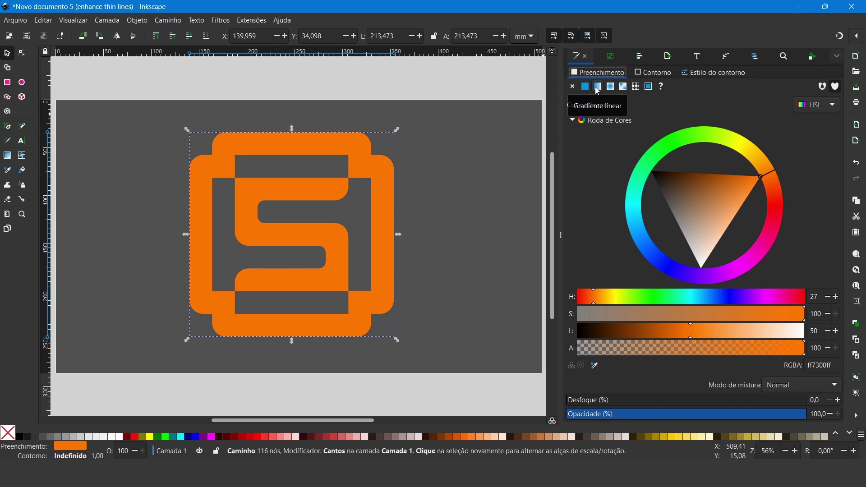
# - Give the S a linear gradient with a magenta start stop and an opaque orange end stop
pyautogui.click(598, 87)
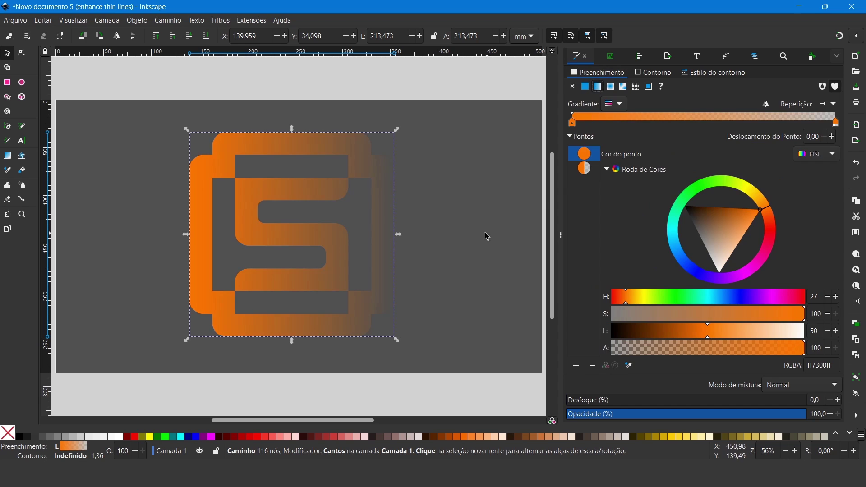
pyautogui.click(774, 297)
pyautogui.click(729, 319)
pyautogui.click(704, 336)
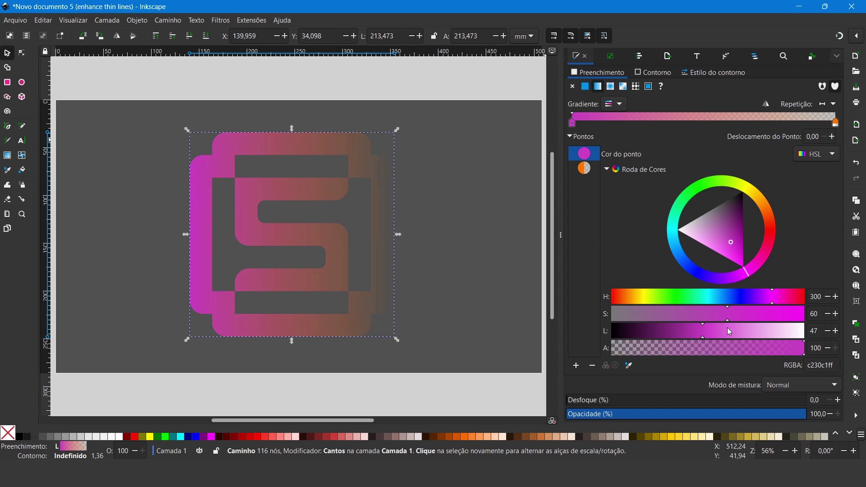
pyautogui.click(770, 297)
pyautogui.moveTo(778, 302); pyautogui.dragTo(773, 305)
pyautogui.click(835, 122)
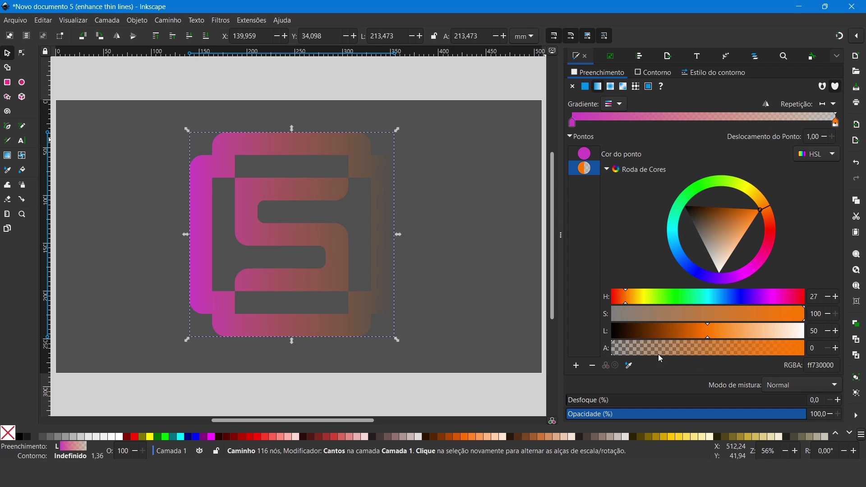
pyautogui.moveTo(620, 354); pyautogui.dragTo(822, 353)
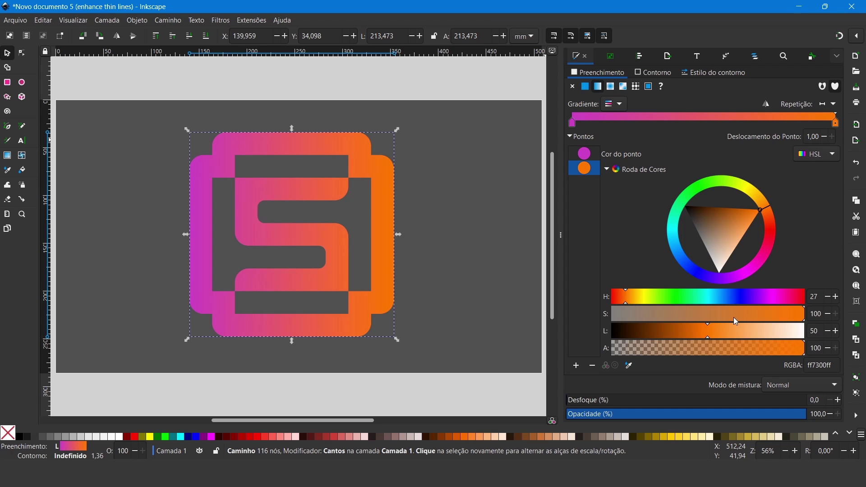
pyautogui.moveTo(626, 299); pyautogui.dragTo(630, 297)
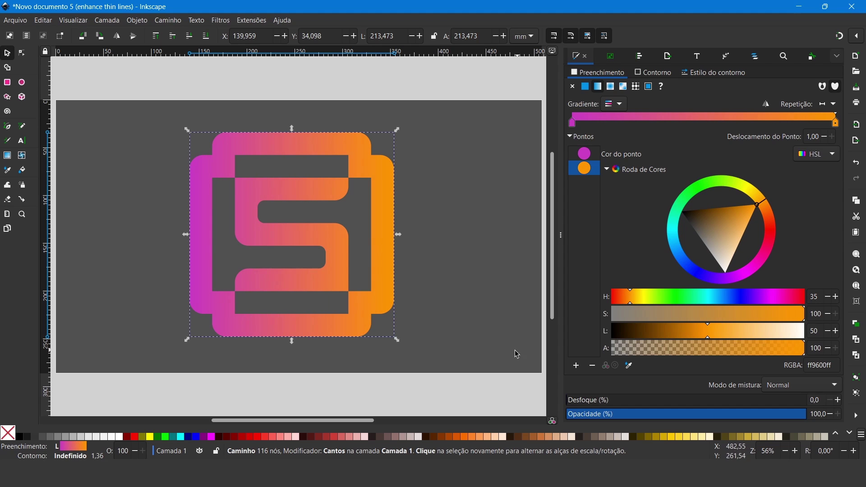
# - Drag the gradient diagonally from the S's lower left to its upper right
pyautogui.click(7, 156)
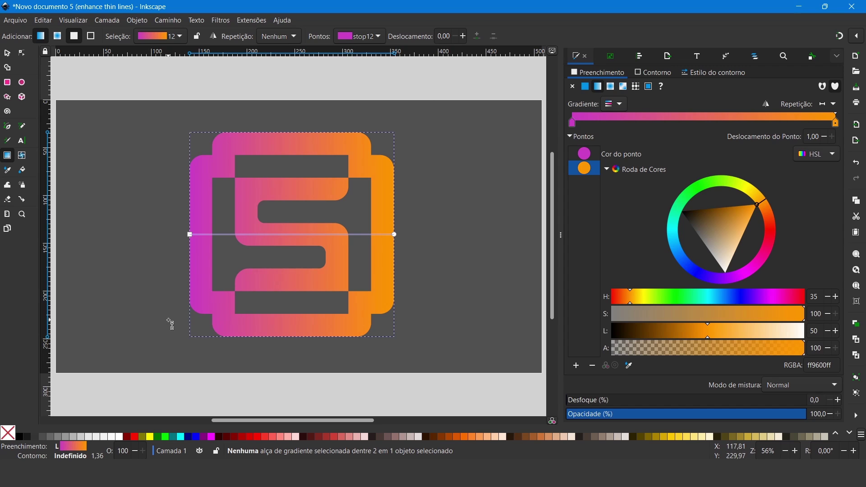
pyautogui.moveTo(169, 322)
pyautogui.mouseDown()
pyautogui.moveTo(364, 176)
pyautogui.moveTo(385, 174)
pyautogui.mouseUp()
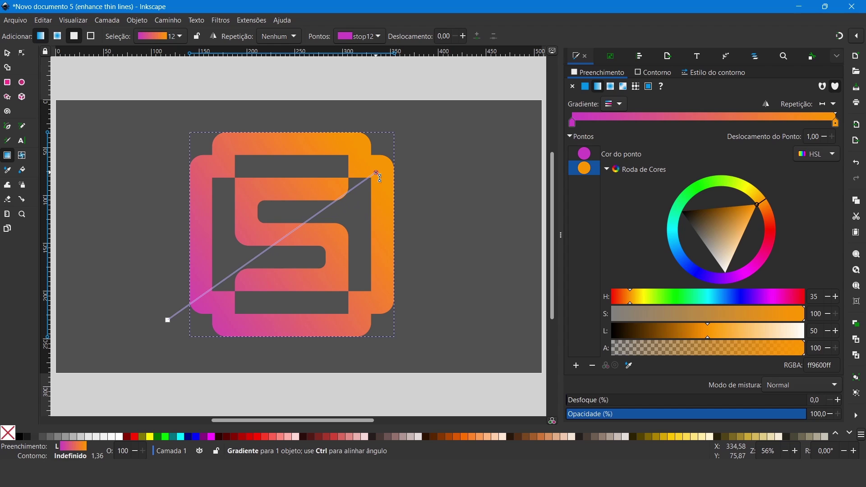
pyautogui.moveTo(384, 173); pyautogui.dragTo(377, 173)
pyautogui.click(7, 53)
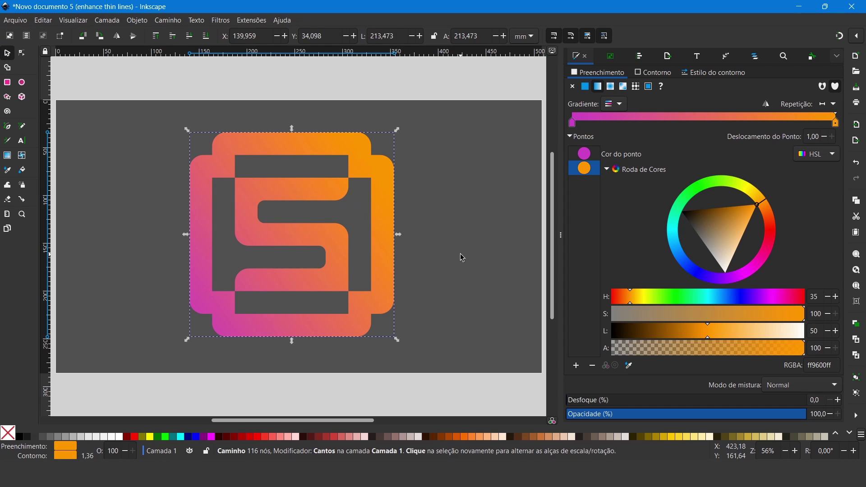
pyautogui.click(472, 304)
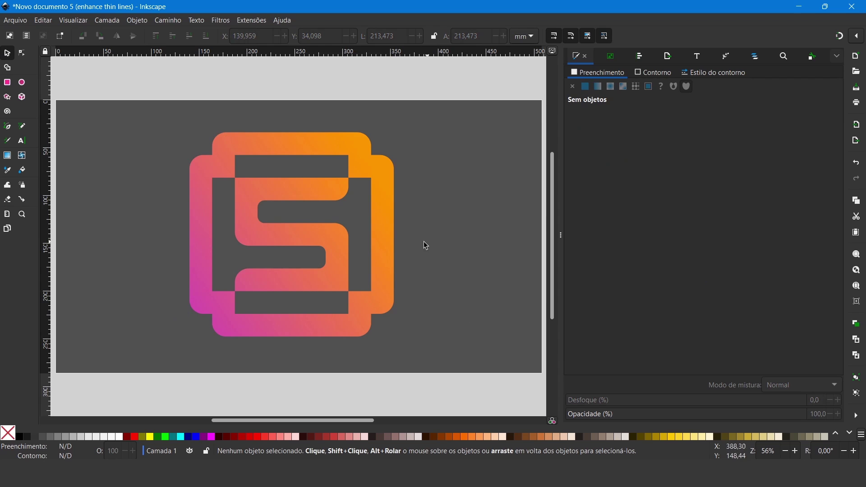
# - Draw a page-sized black rectangle and raise the S logo above it
pyautogui.click(7, 83)
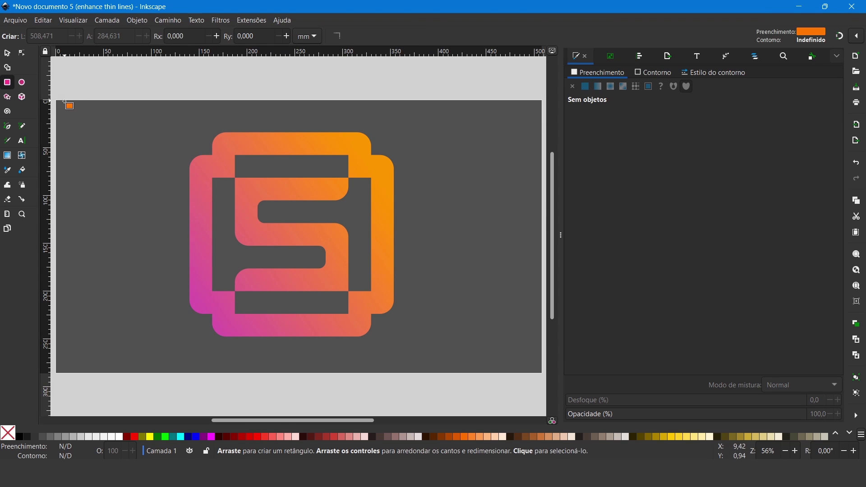
pyautogui.moveTo(56, 102)
pyautogui.mouseDown()
pyautogui.moveTo(436, 330)
pyautogui.moveTo(543, 373)
pyautogui.mouseUp()
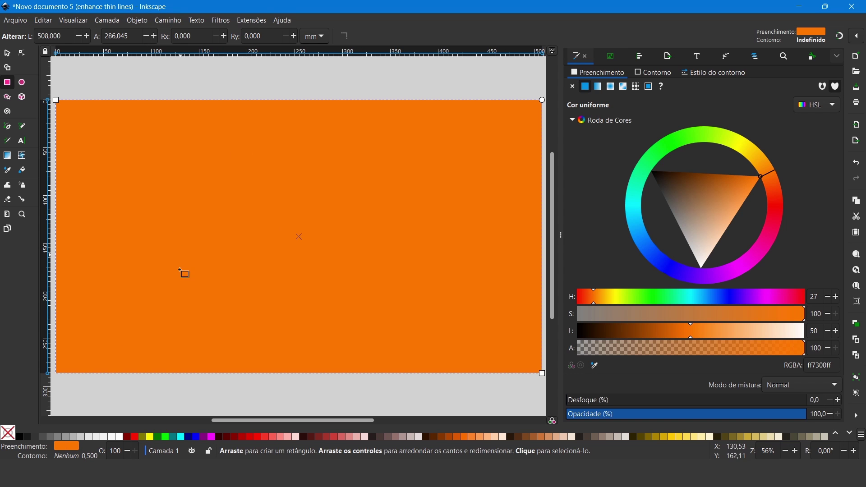
pyautogui.click(19, 437)
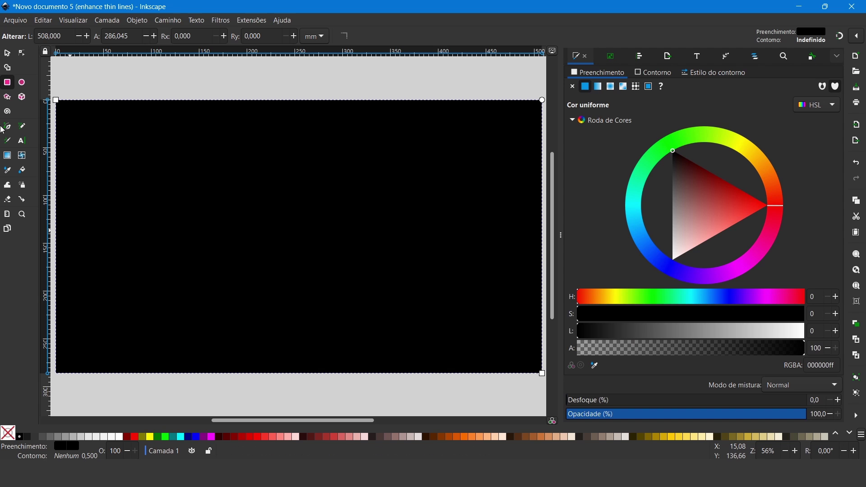
pyautogui.click(7, 53)
pyautogui.moveTo(136, 74); pyautogui.dragTo(466, 396)
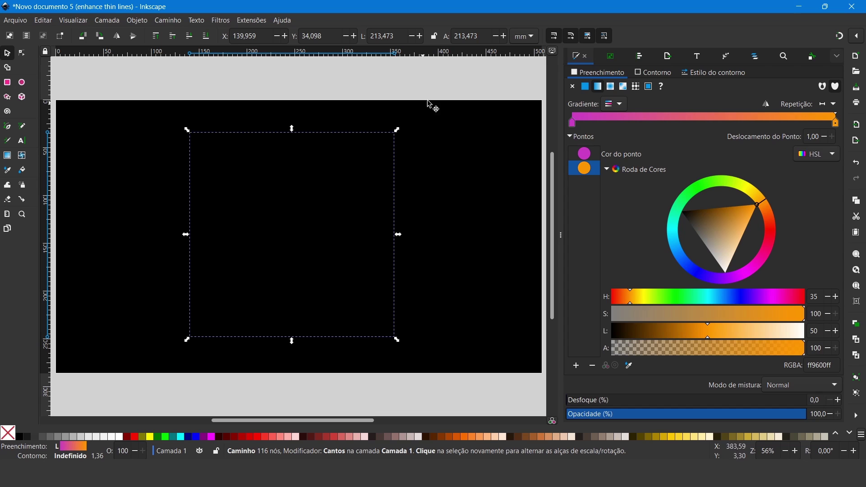
pyautogui.click(156, 36)
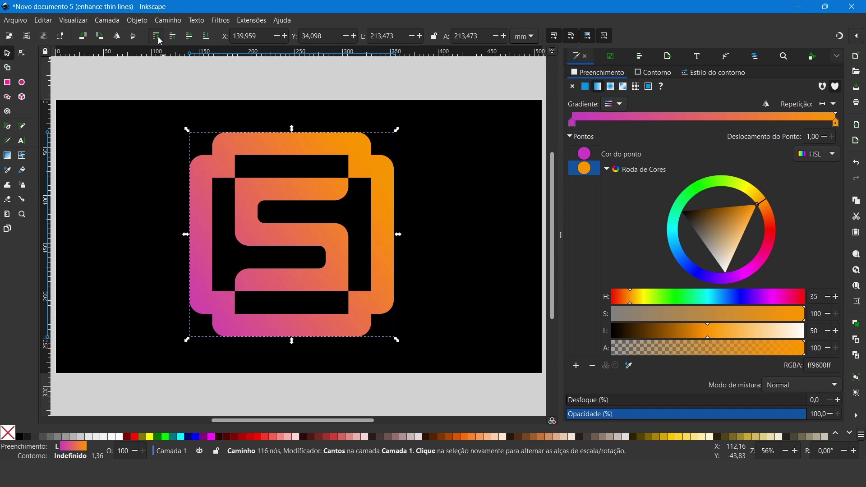
pyautogui.click(445, 397)
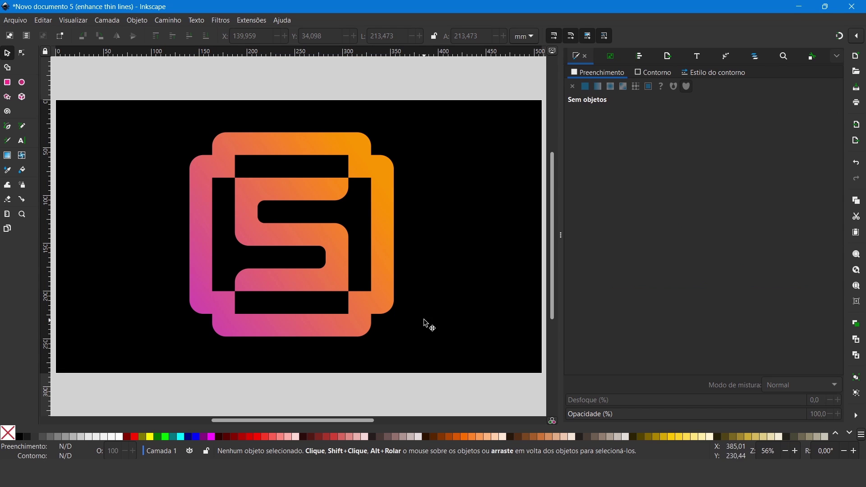
# - Recolour the background rectangle to dark navy 080b2c
pyautogui.click(35, 438)
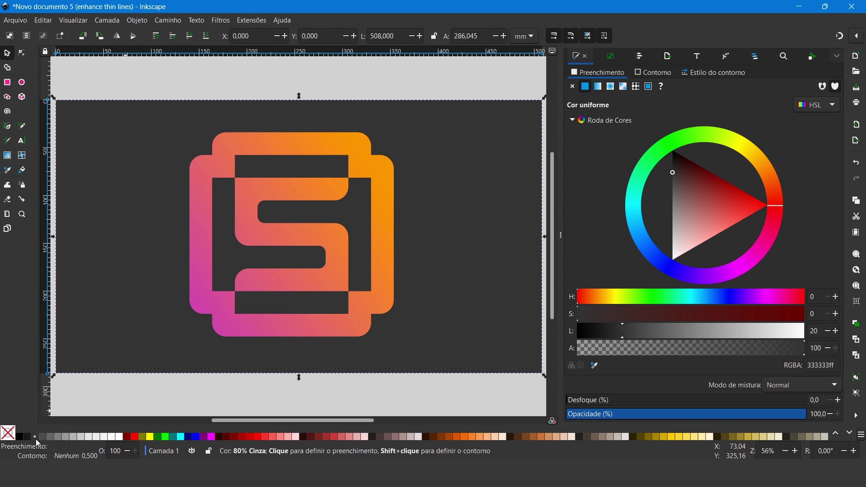
pyautogui.click(28, 437)
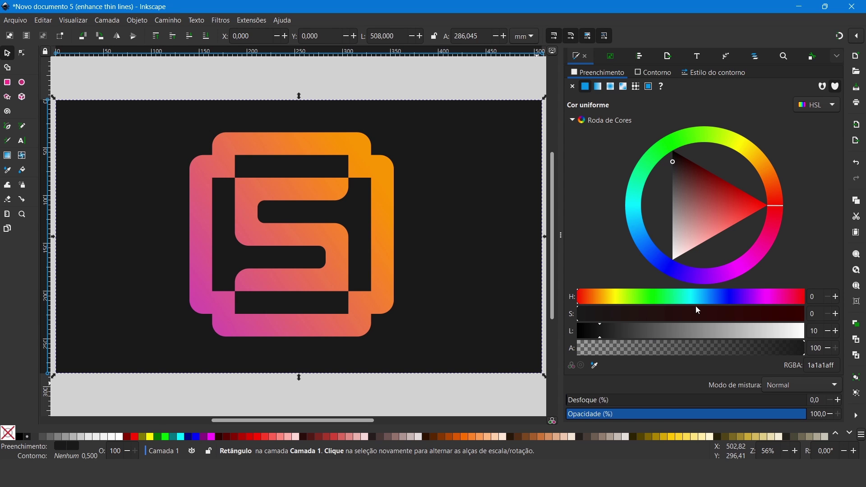
pyautogui.moveTo(666, 318); pyautogui.dragTo(738, 317)
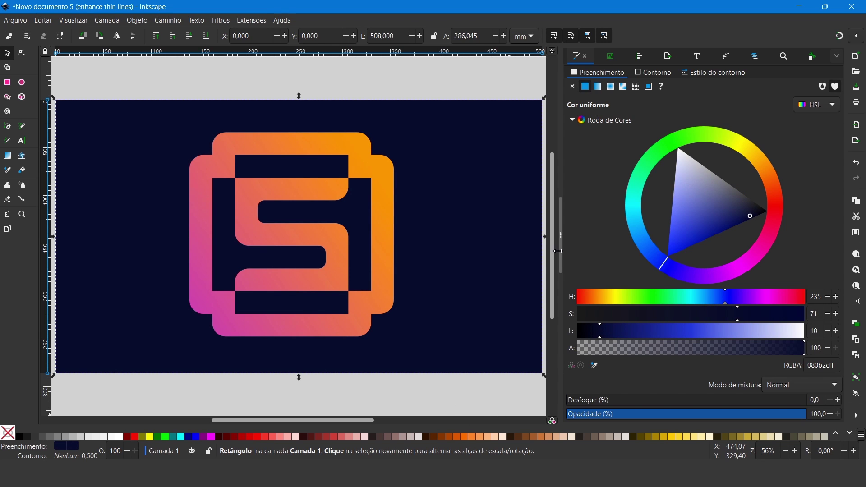
pyautogui.moveTo(568, 255); pyautogui.dragTo(749, 256)
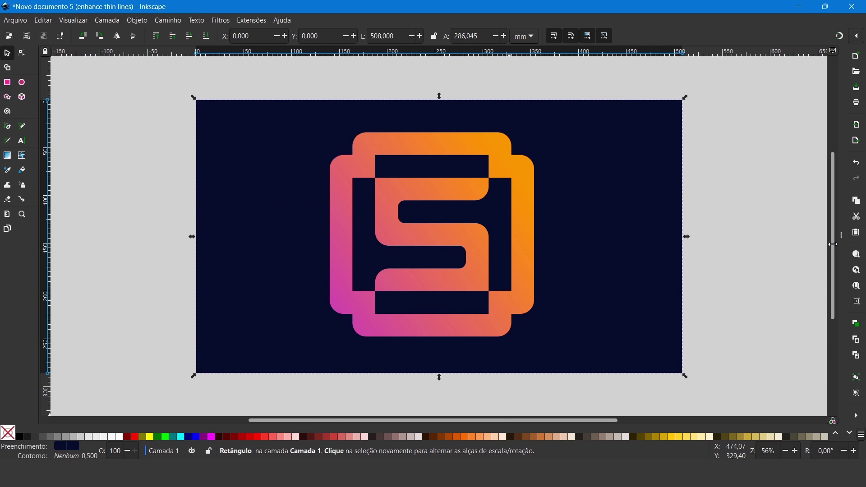
pyautogui.press('5')
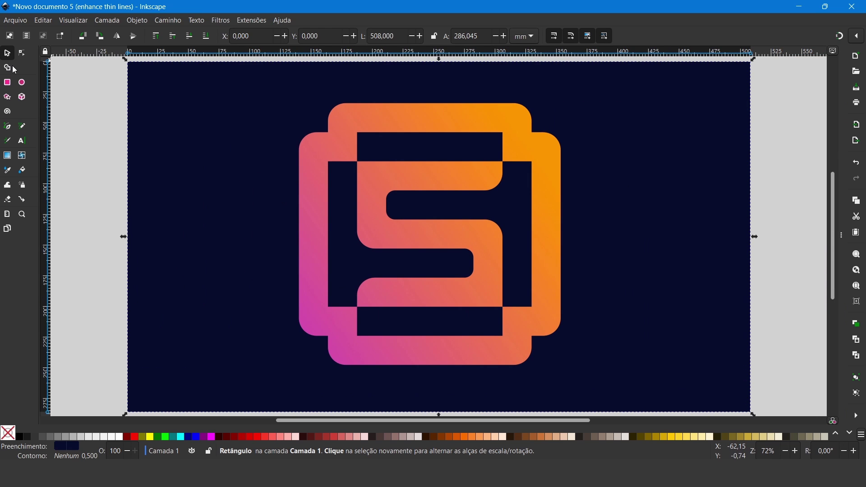
# - Select and delete the navy background rectangle
pyautogui.click(785, 153)
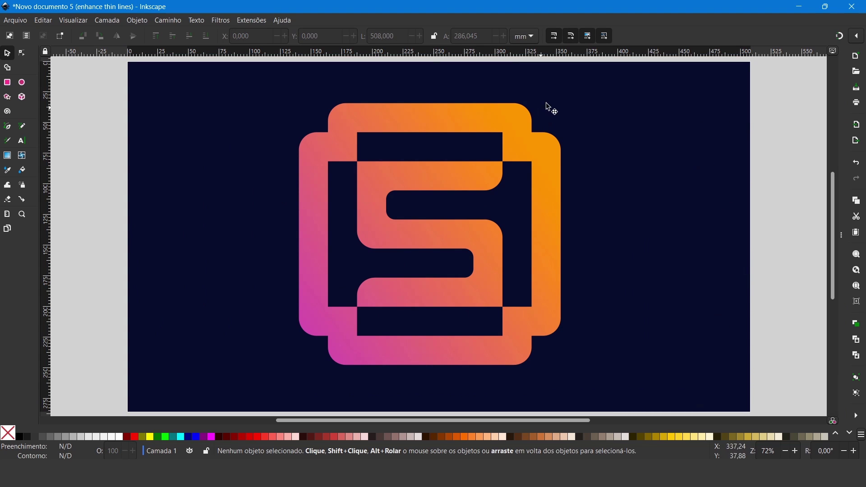
pyautogui.click(15, 21)
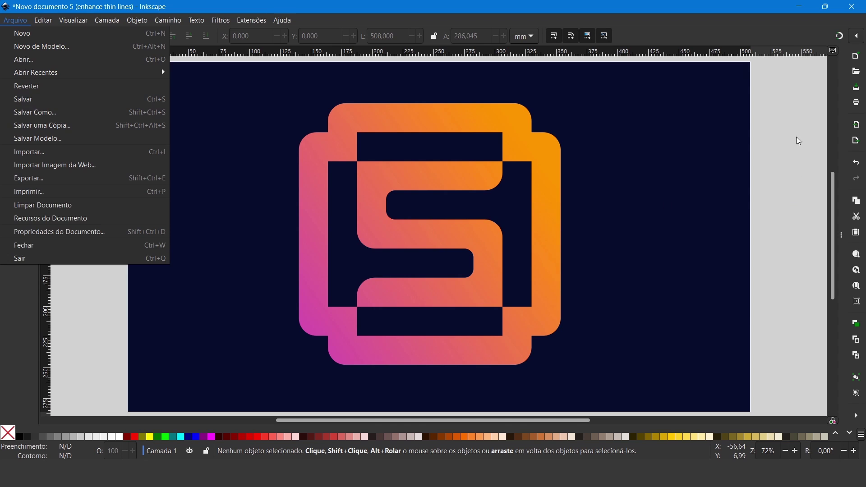
pyautogui.click(771, 175)
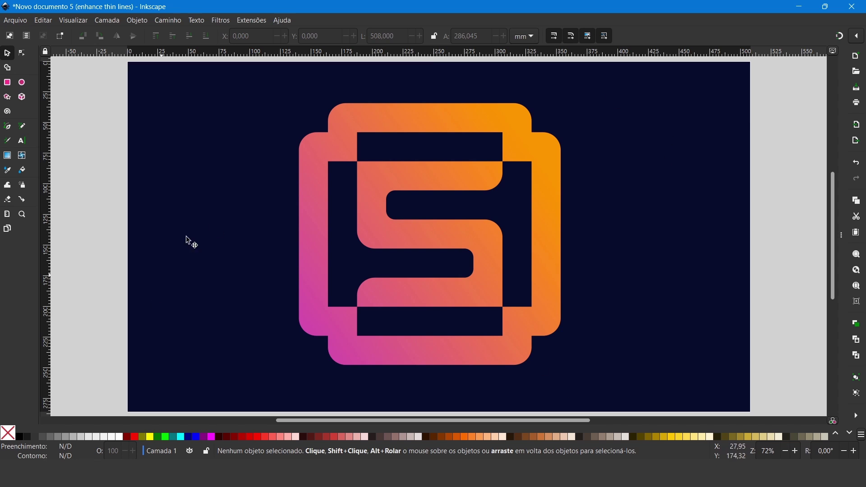
pyautogui.click(633, 241)
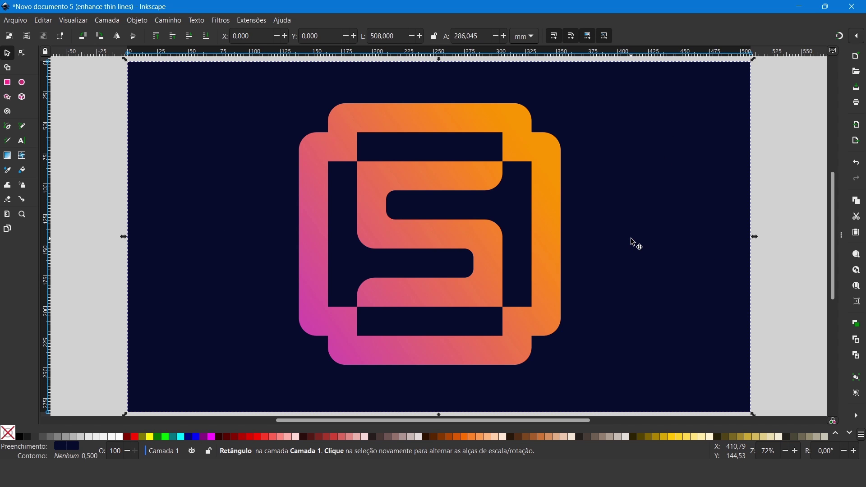
pyautogui.press('Delete')
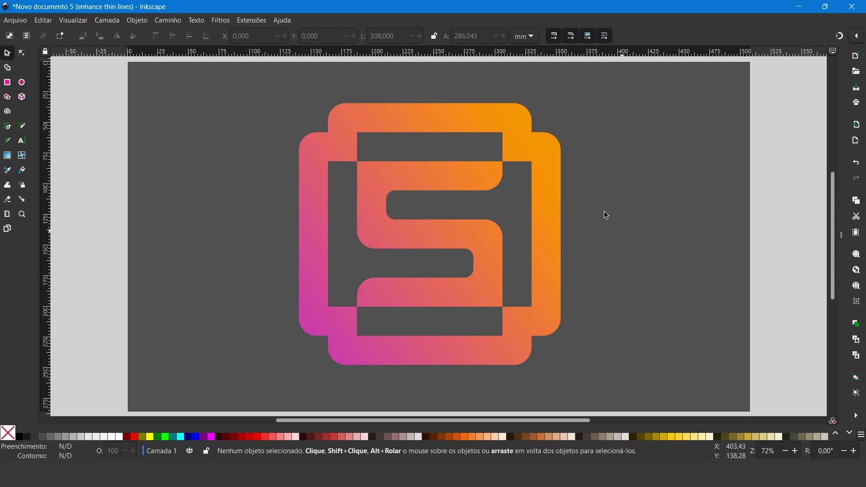
# - Set up a 1920×1080 PNG export of the page in the Export dialog
pyautogui.click(17, 20)
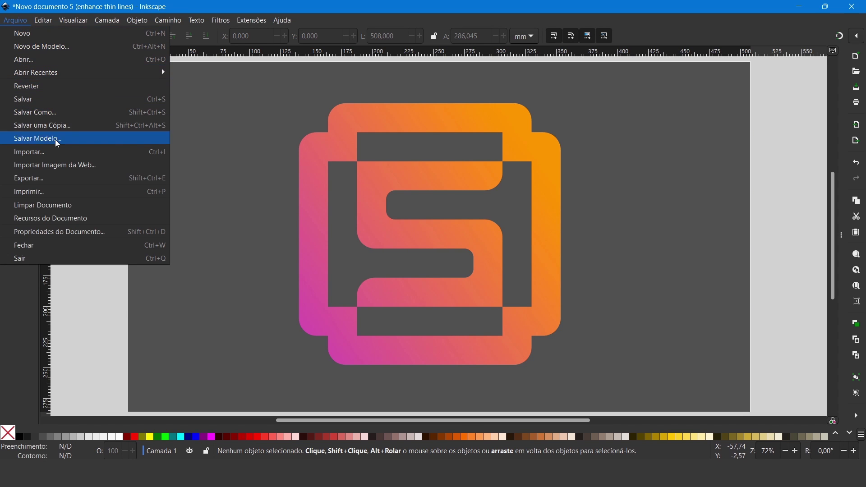
pyautogui.click(55, 178)
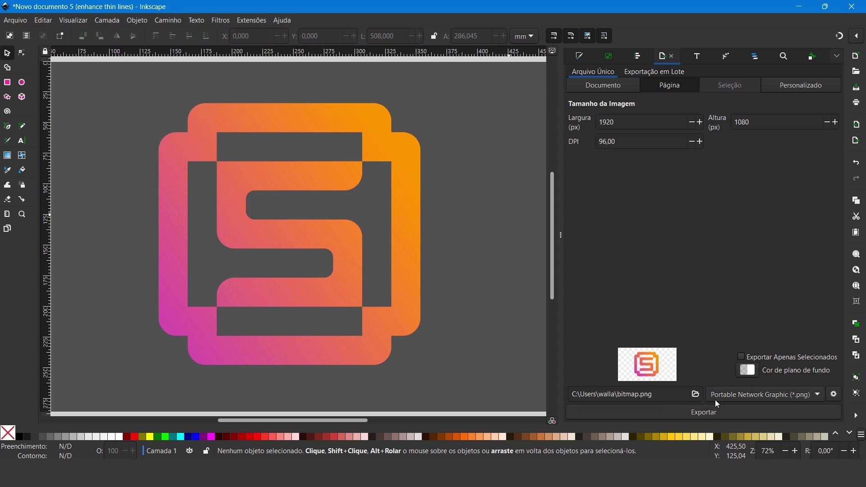
pyautogui.click(765, 399)
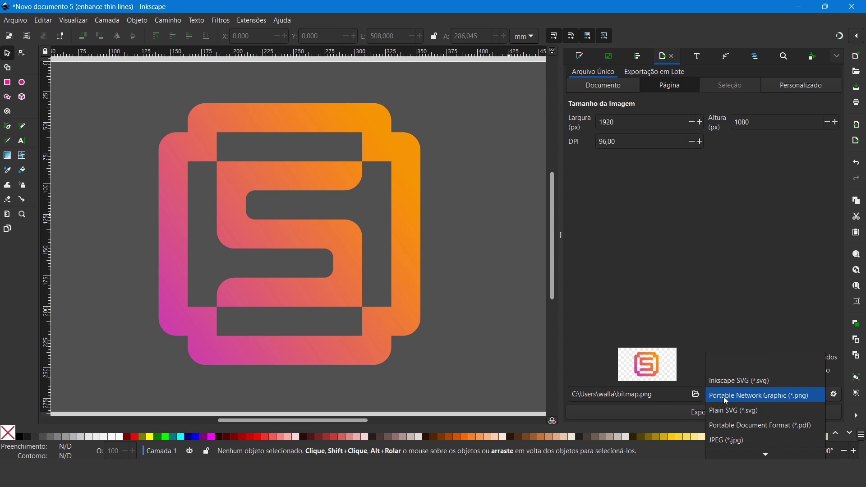
pyautogui.click(738, 396)
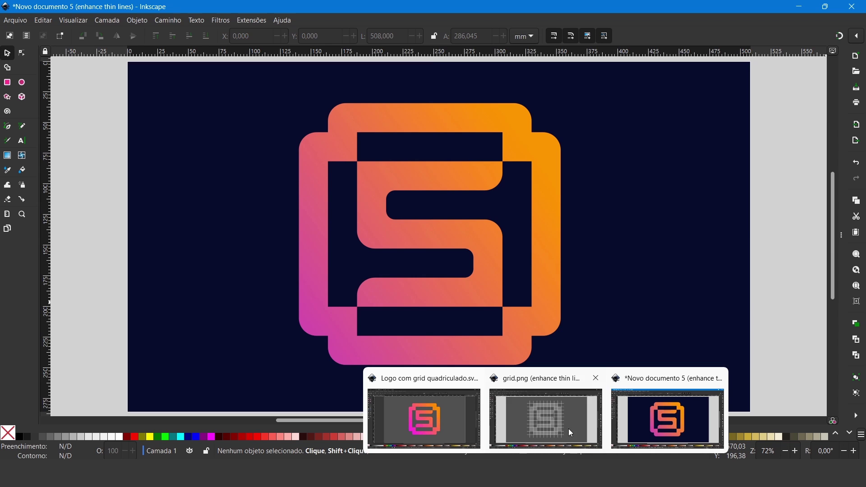
pyautogui.click(570, 434)
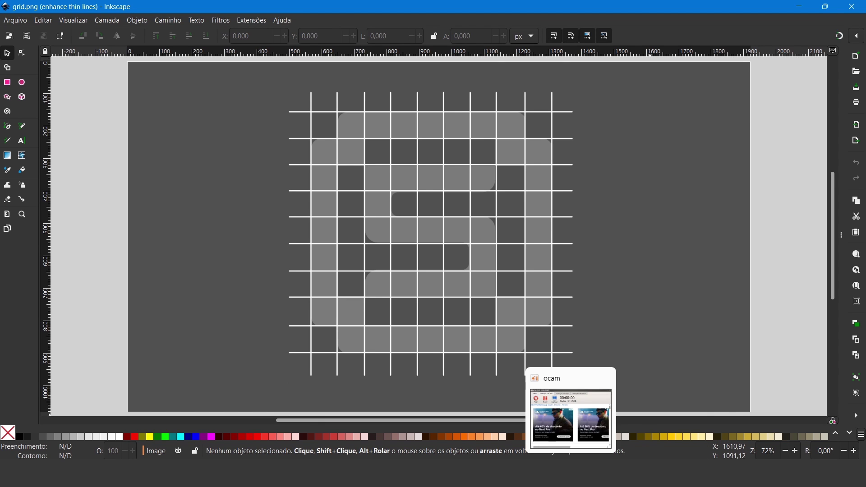
pyautogui.click(456, 427)
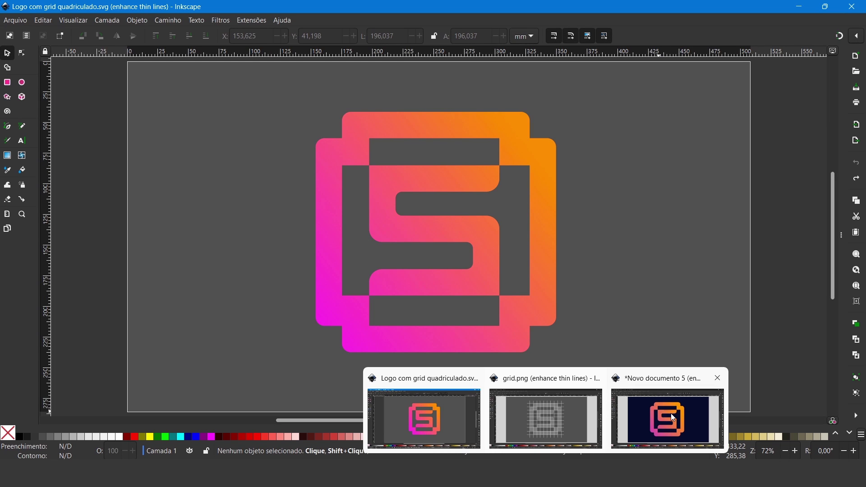
pyautogui.click(672, 418)
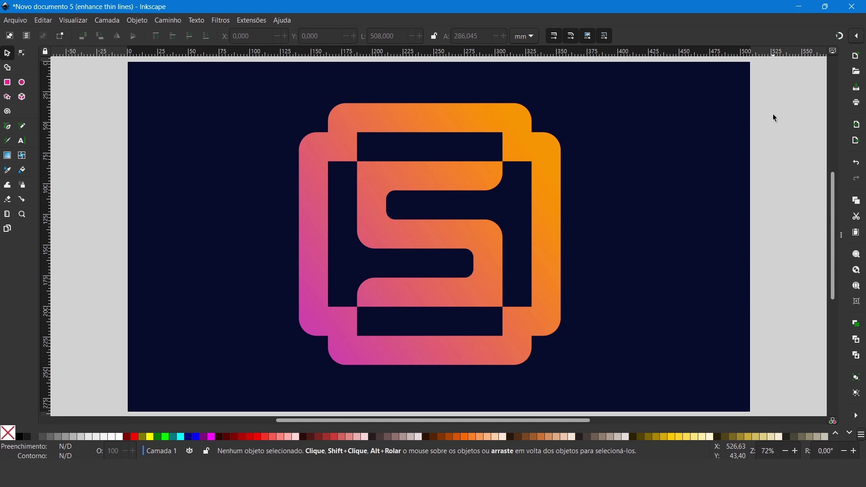